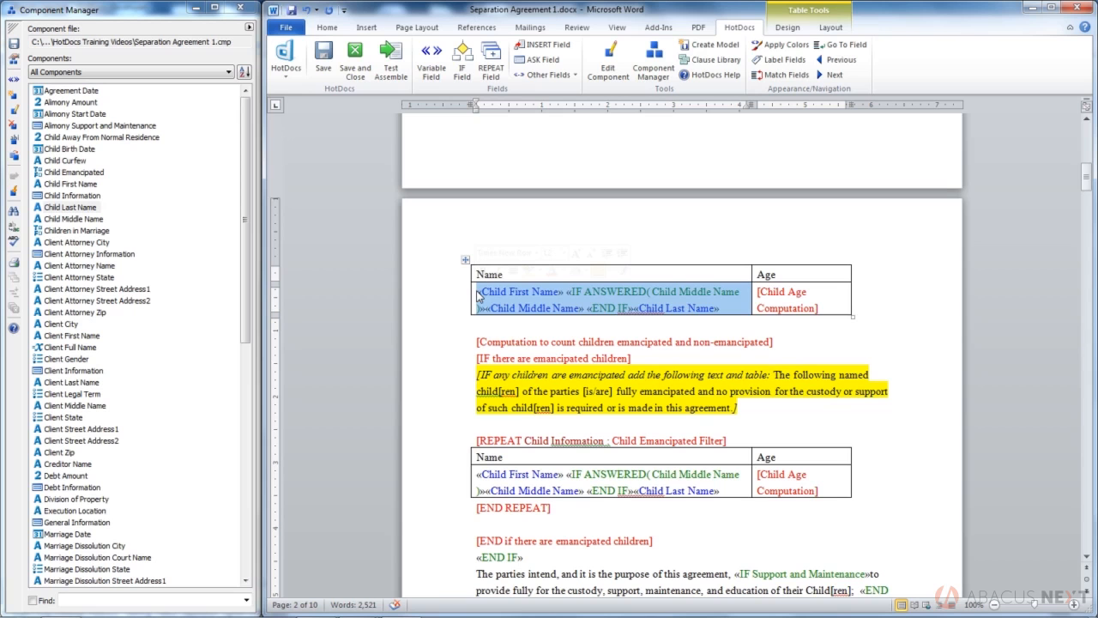
Wrap the first table's child name and age row in a REPEAT field using the Child Information dialog, and save the template
left_click(477, 294)
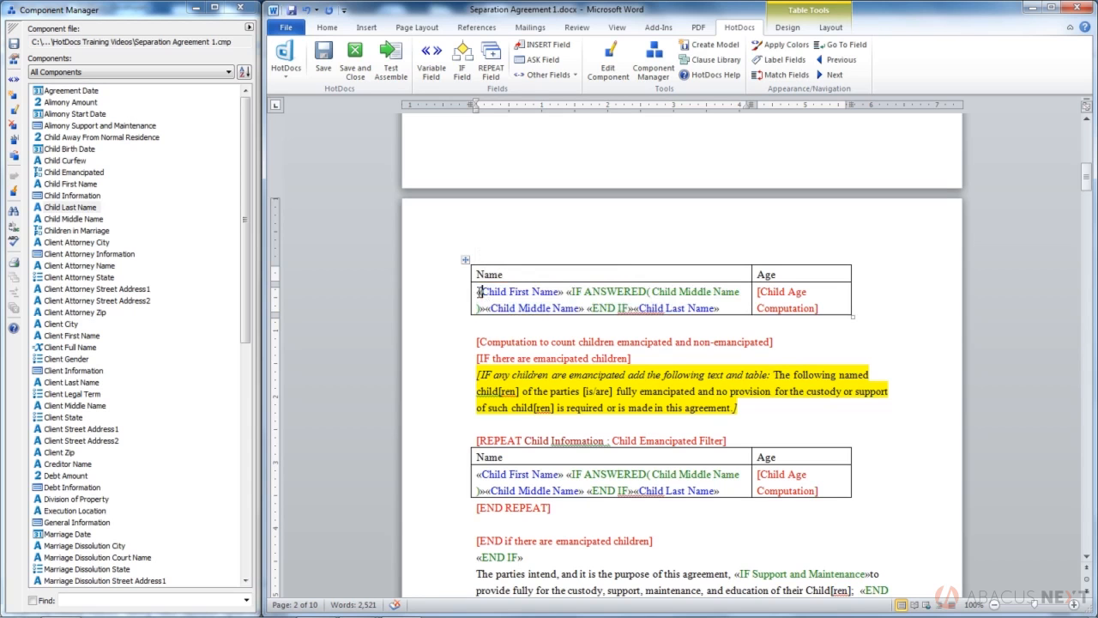
left_click_drag(477, 293, 815, 311)
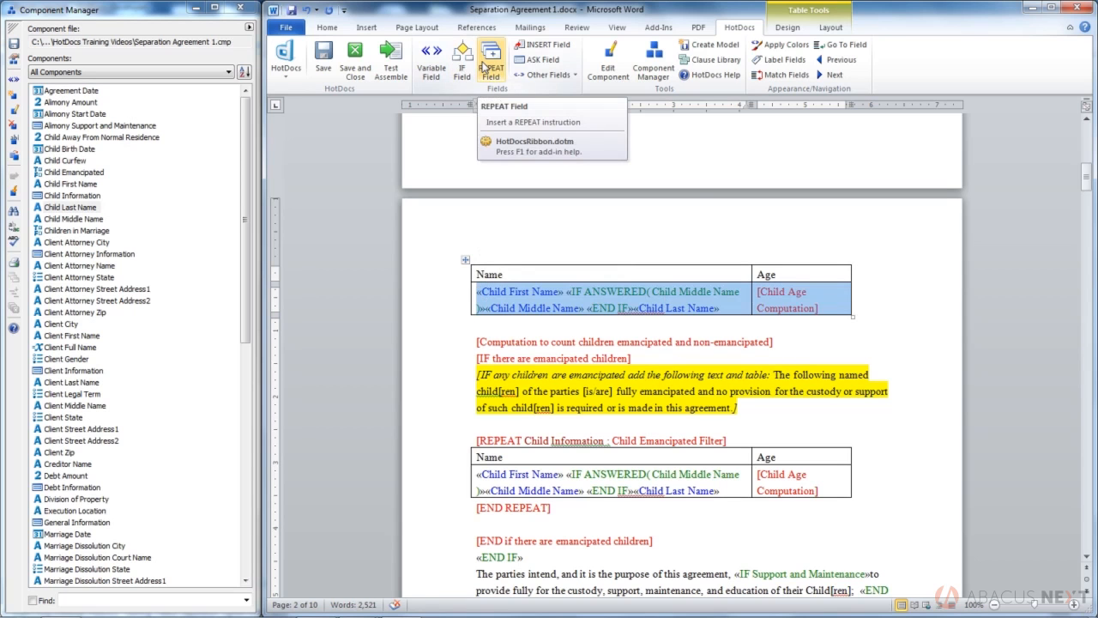
left_click(485, 67)
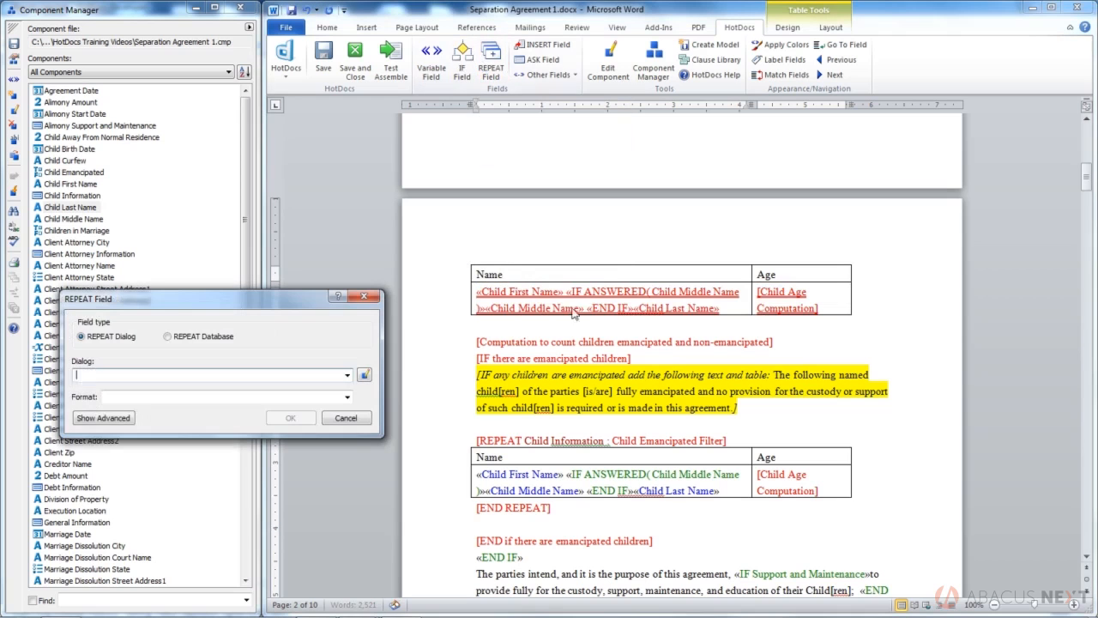
left_click(348, 376)
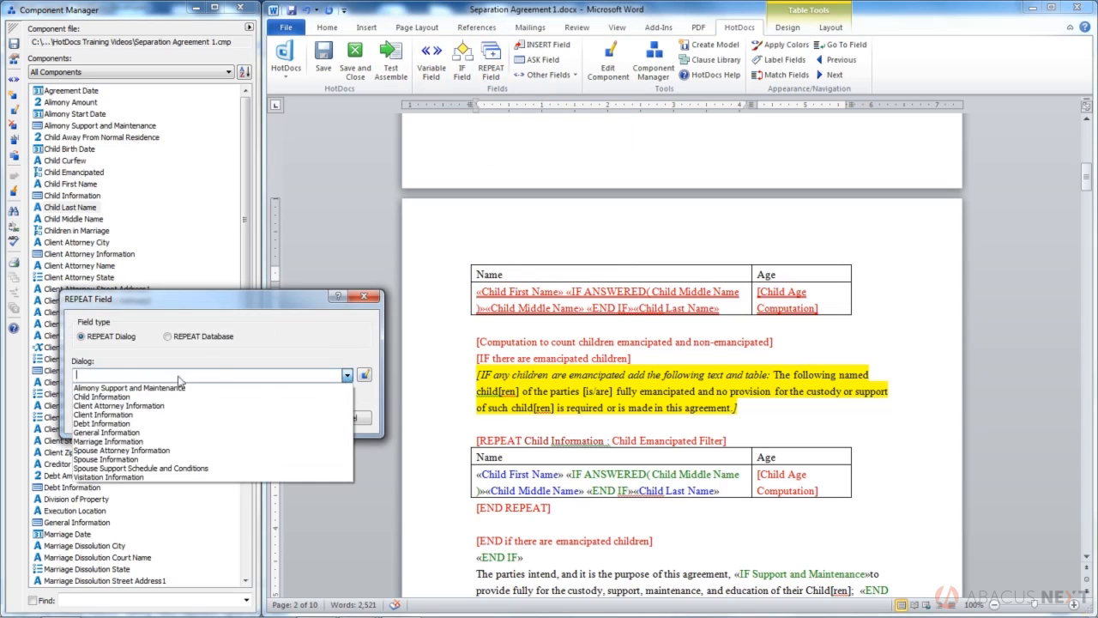
left_click(157, 395)
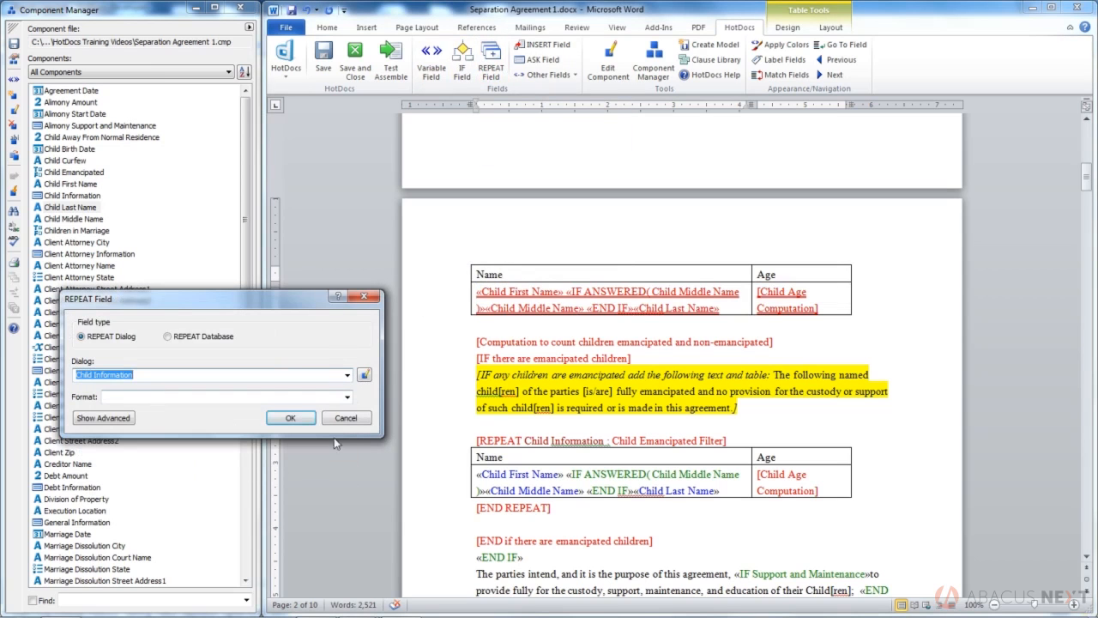
left_click(286, 419)
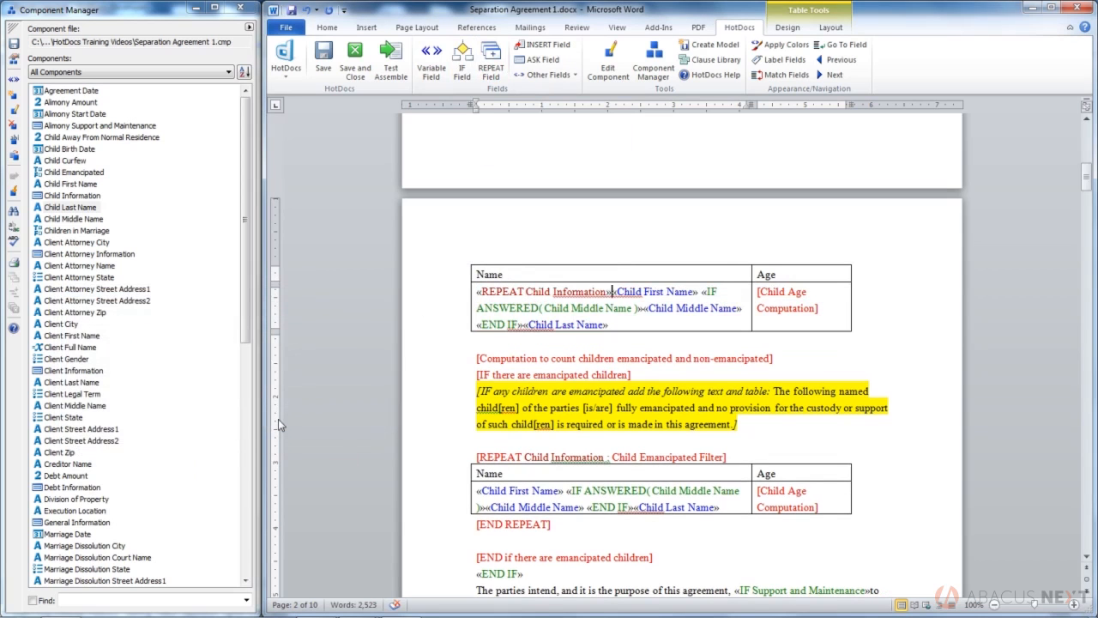
left_click(322, 59)
Test assemble only the first child table together with the blank lines directly above and below it
left_click_drag(1086, 180, 1087, 176)
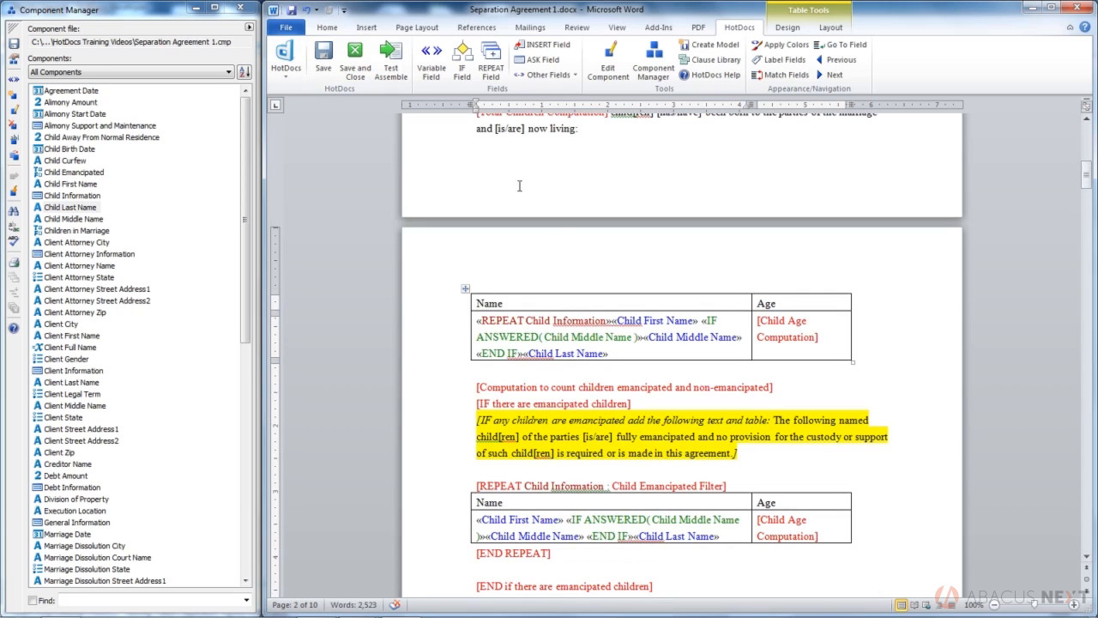
left_click_drag(474, 141, 673, 362)
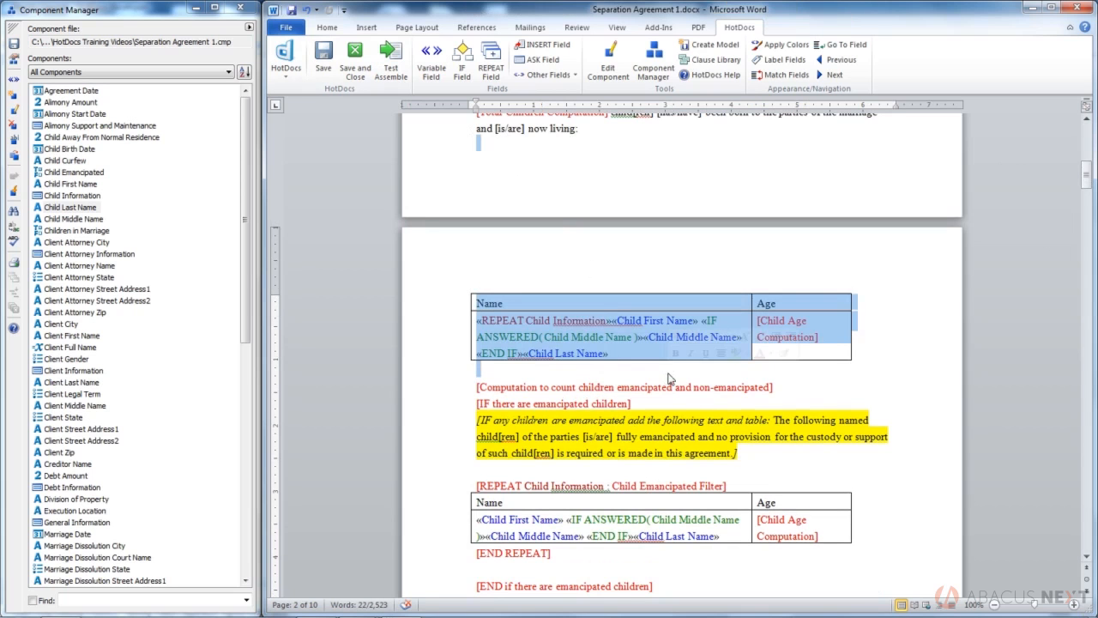
left_click(393, 58)
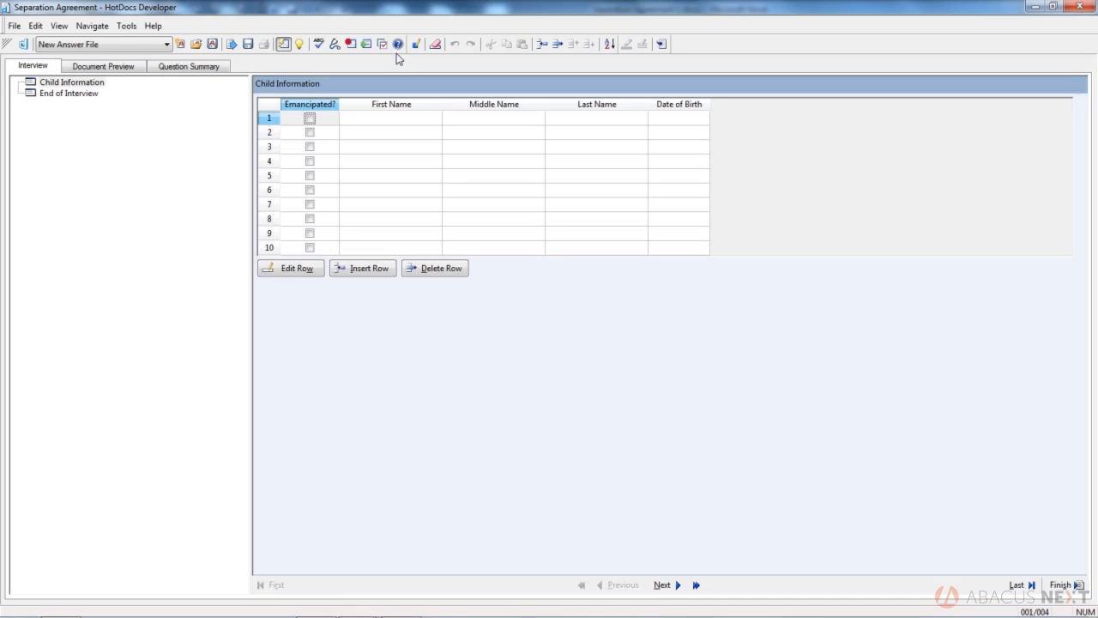
Fill in the first child's first name, last name and date of birth in row 1, leaving the middle name blank
left_click(365, 120)
type("Bob")
key("Tab")
key("Tab")
type("Smith")
key("Tab")
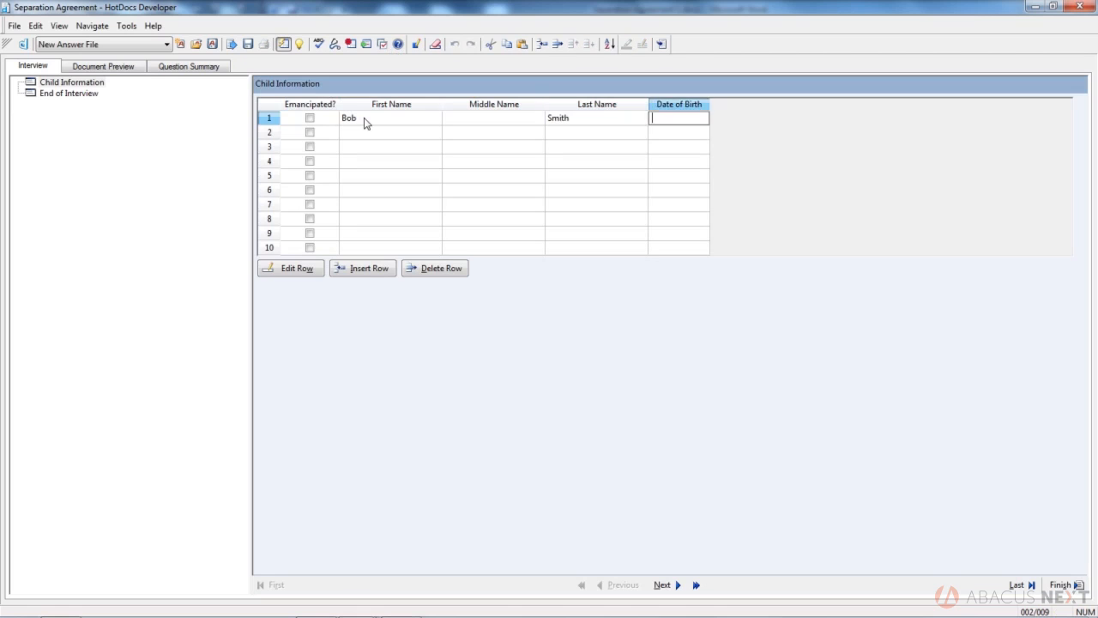
type("t")
key("Tab")
Fill in the second child's first name, last name and date of birth in row 2, leaving the middle name blank
left_click(369, 134)
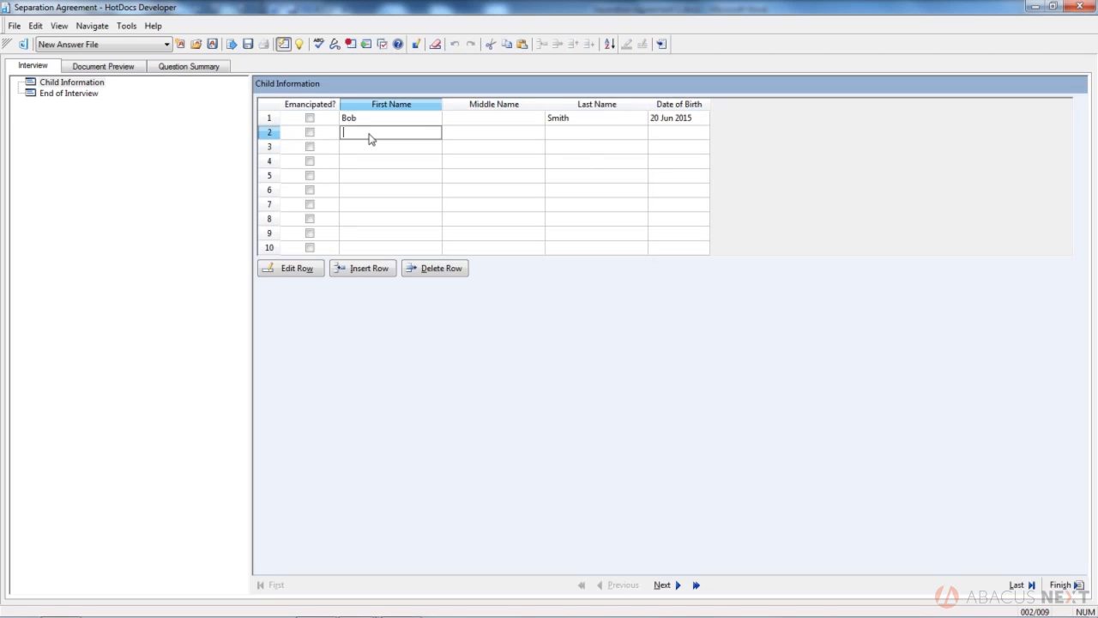
type("Betty")
key("Tab")
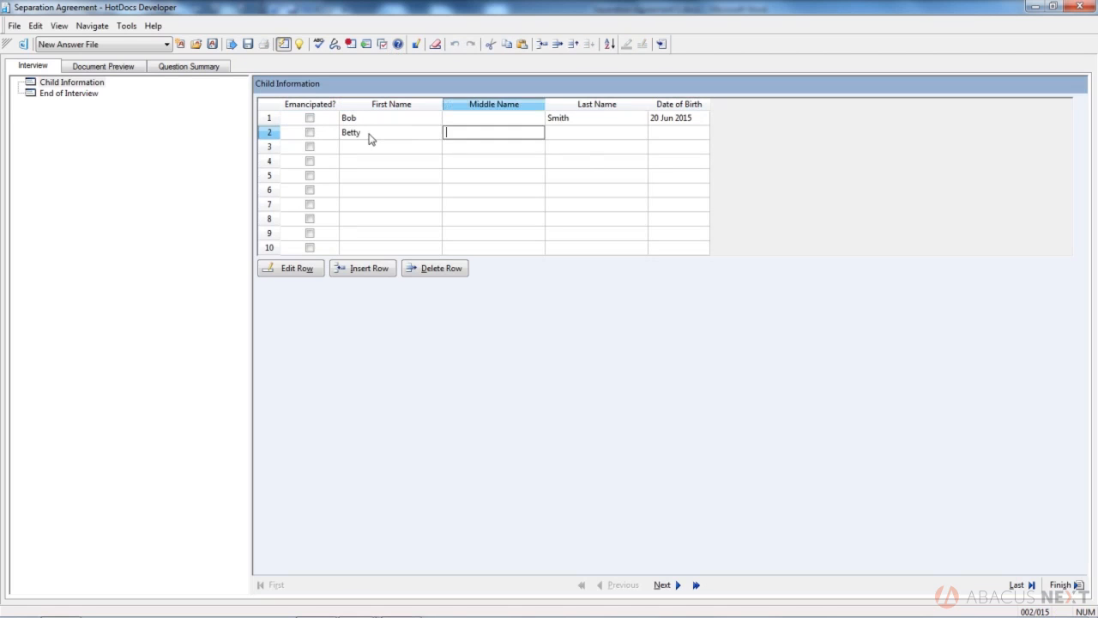
key("Tab")
type("Smith")
key("Tab")
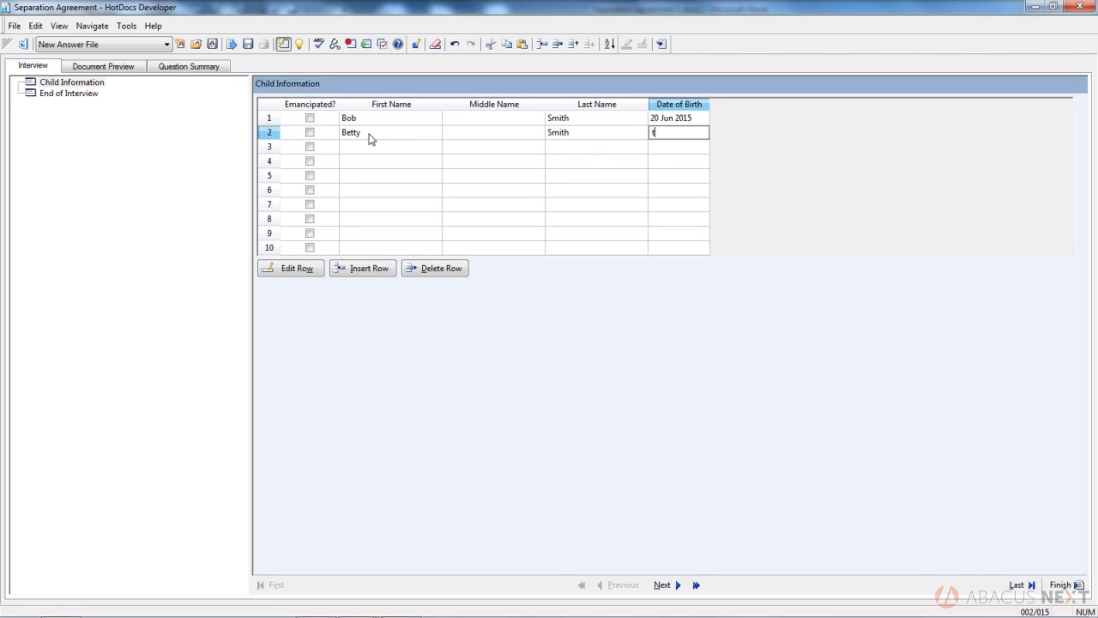
key("t")
key("Tab")
Enter the third child's first and last names in row 3 and preview the assembled document
left_click(367, 150)
type("JOhn")
key("BackSpace")
key("BackSpace")
key("BackSpace")
type("ohn")
key("Tab")
key("Tab")
type("Smith")
left_click(123, 65)
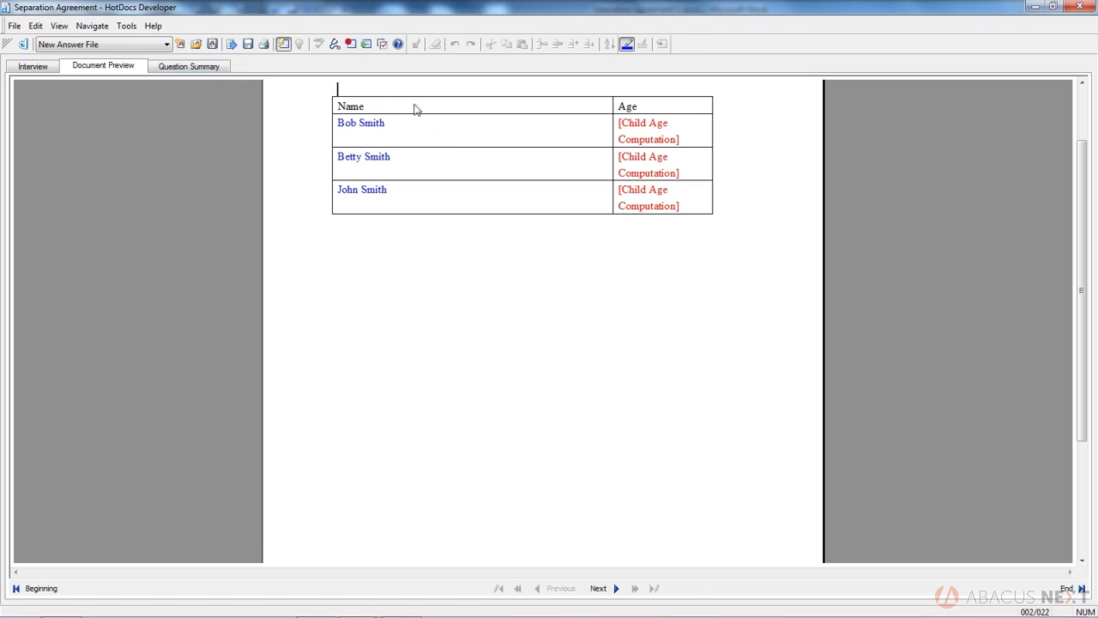
Delete the second child's row from the Child Information answers and preview the document again
left_click(33, 67)
left_click(357, 134)
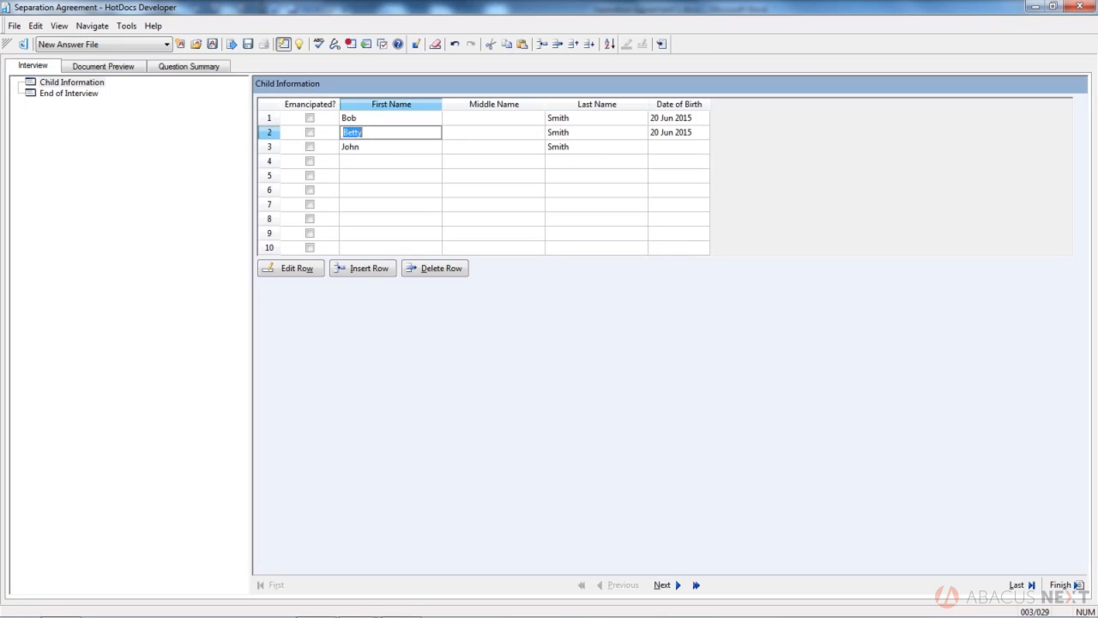
left_click(435, 267)
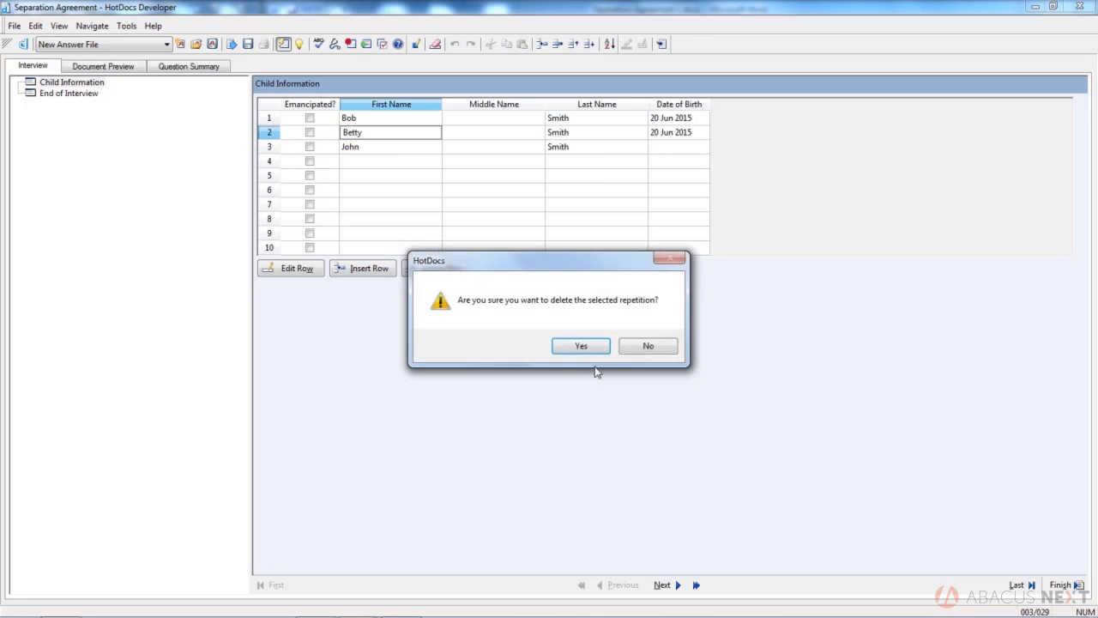
left_click(584, 348)
left_click(116, 72)
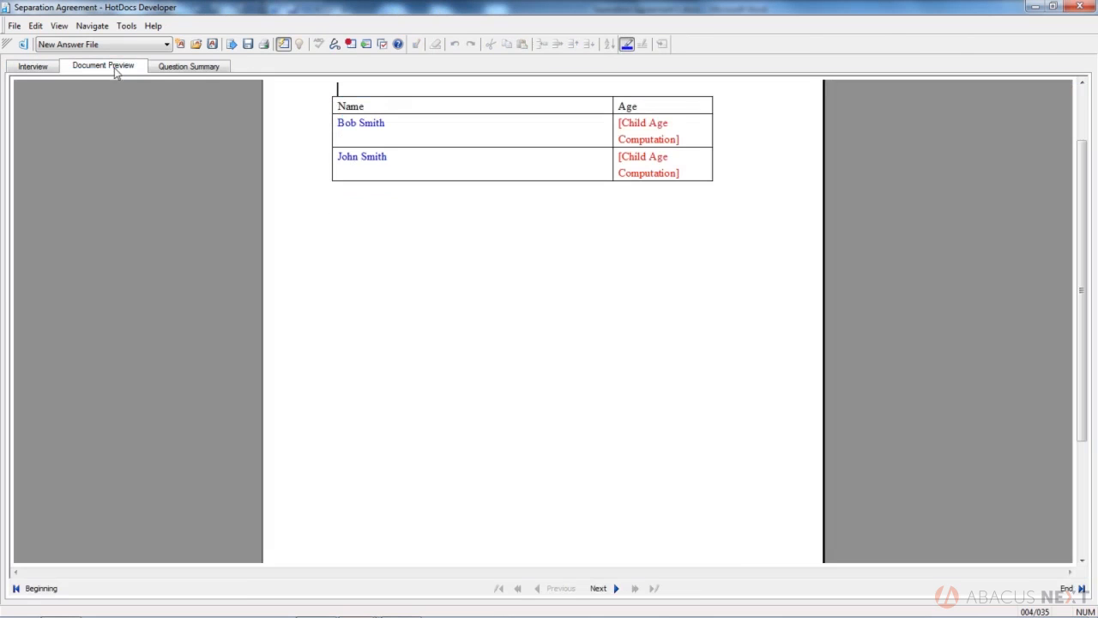
Return to the interview and finish the test assembly without saving the answers
left_click(34, 67)
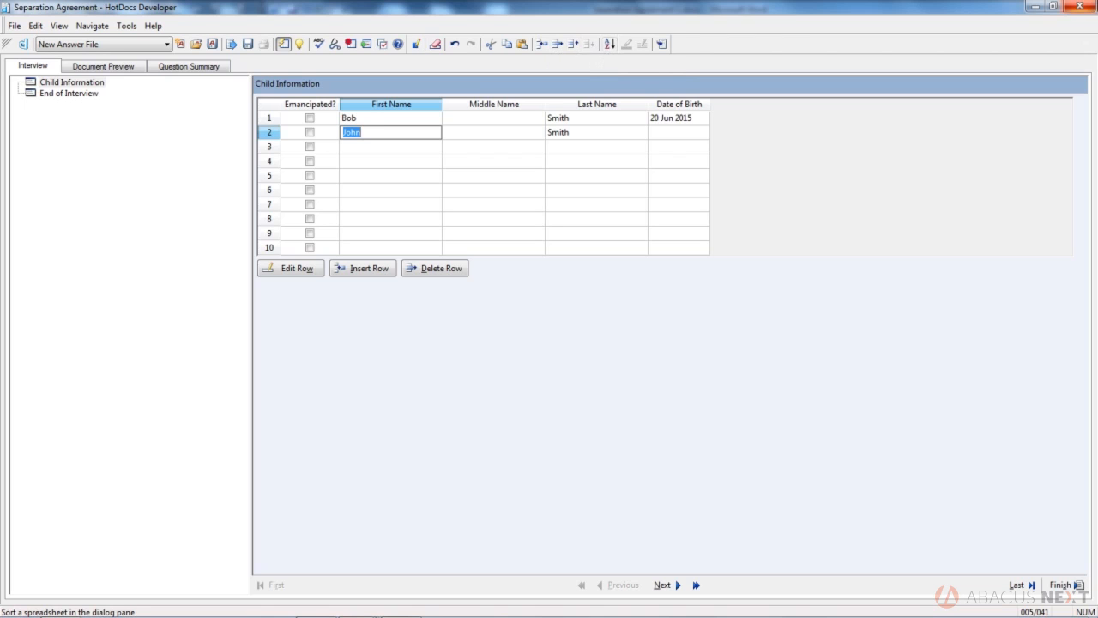
left_click(1066, 585)
left_click(574, 346)
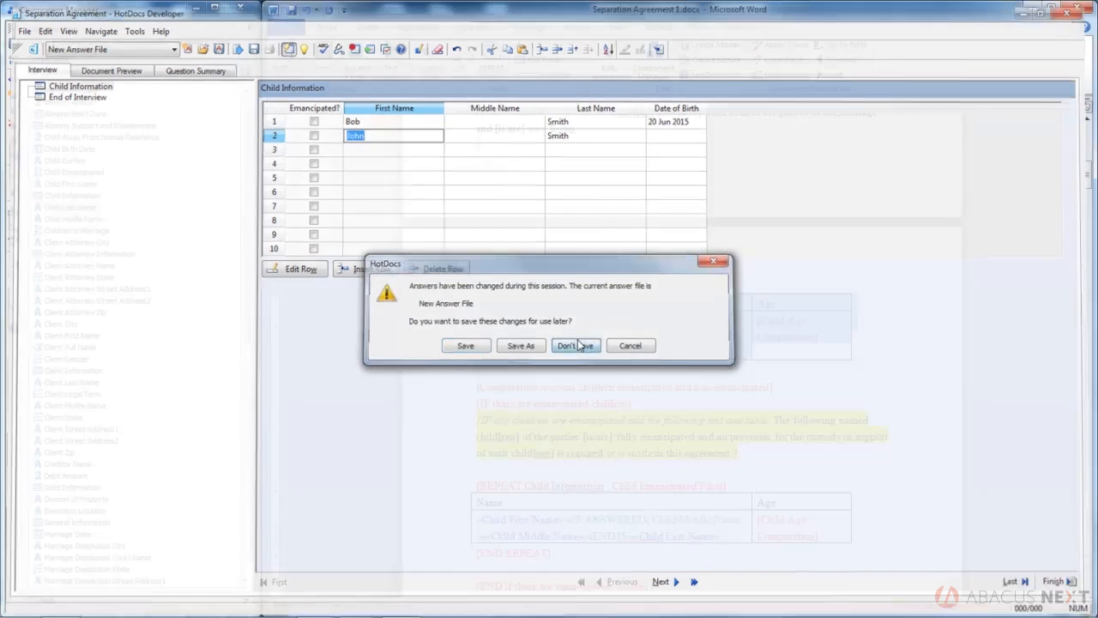
Check which components use the Spouse Attorney Name variable in the independent legal counsel paragraph, leaving the variable unedited
left_click_drag(1091, 193, 1089, 171)
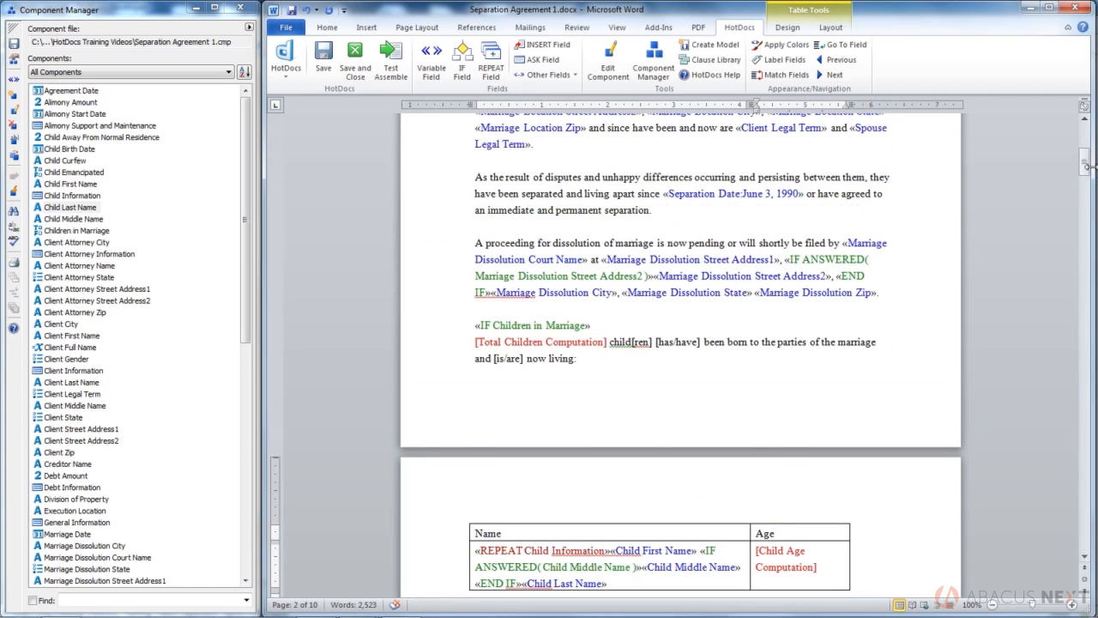
left_click_drag(1090, 171, 1090, 161)
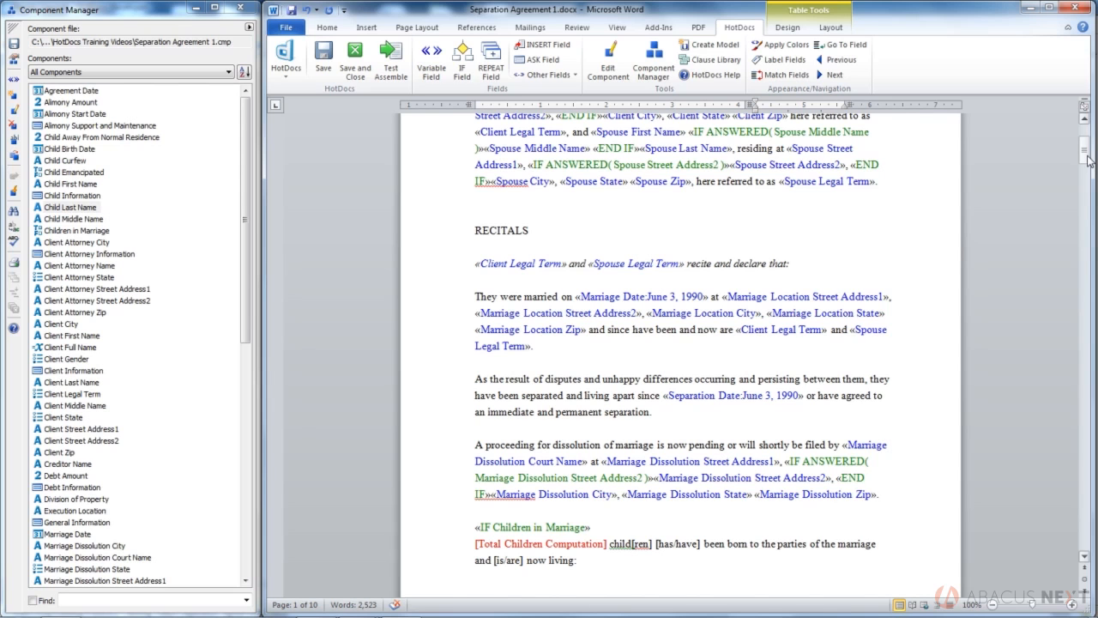
left_click_drag(1088, 162, 1095, 217)
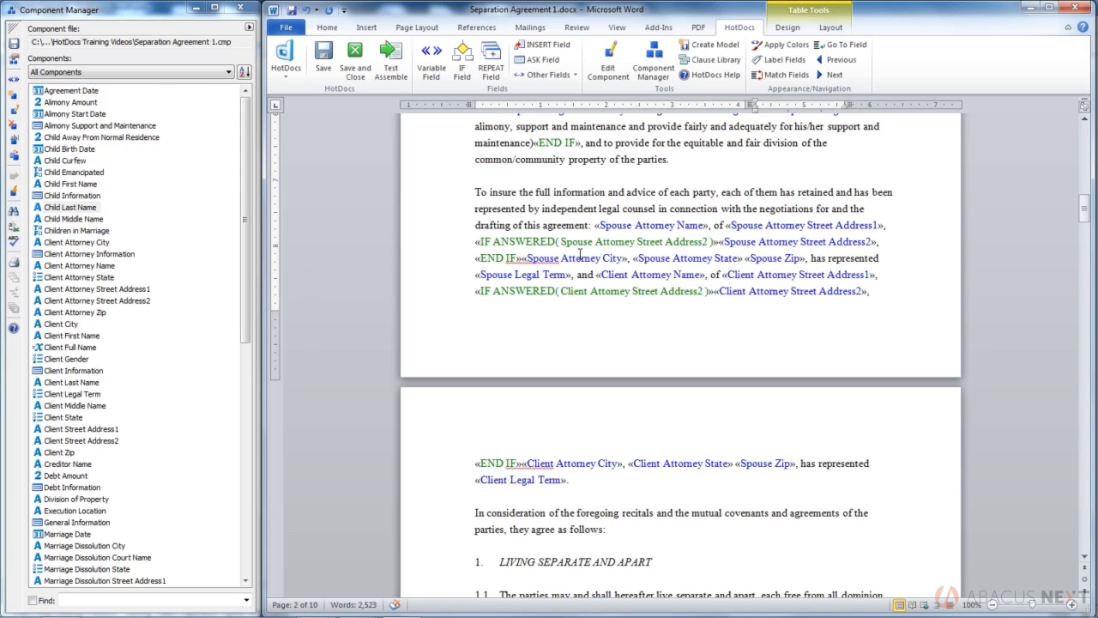
left_click(685, 226)
left_click(609, 62)
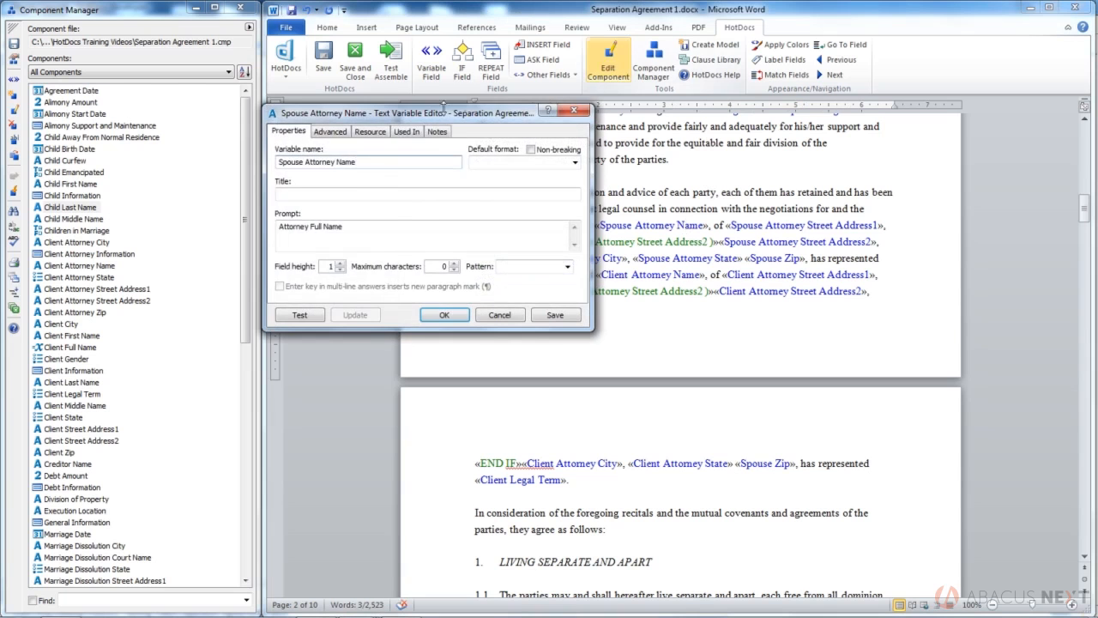
left_click(417, 132)
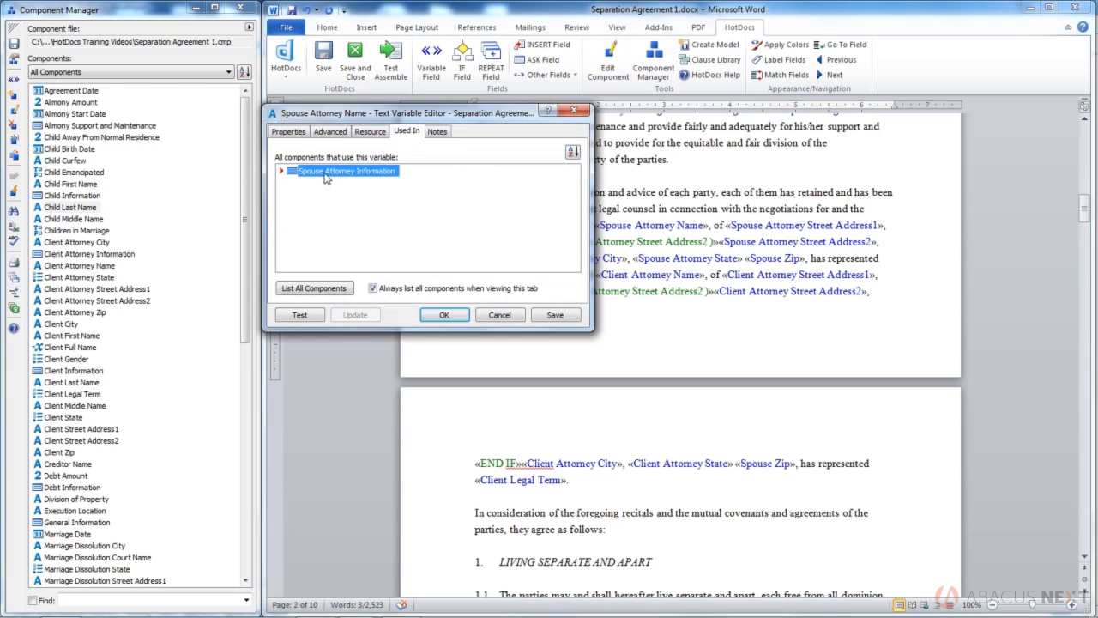
left_click(502, 315)
Filter the components by "attorney" and set the Spouse Attorney Information dialog's style to Spreadsheet
left_click(134, 600)
type("attorney")
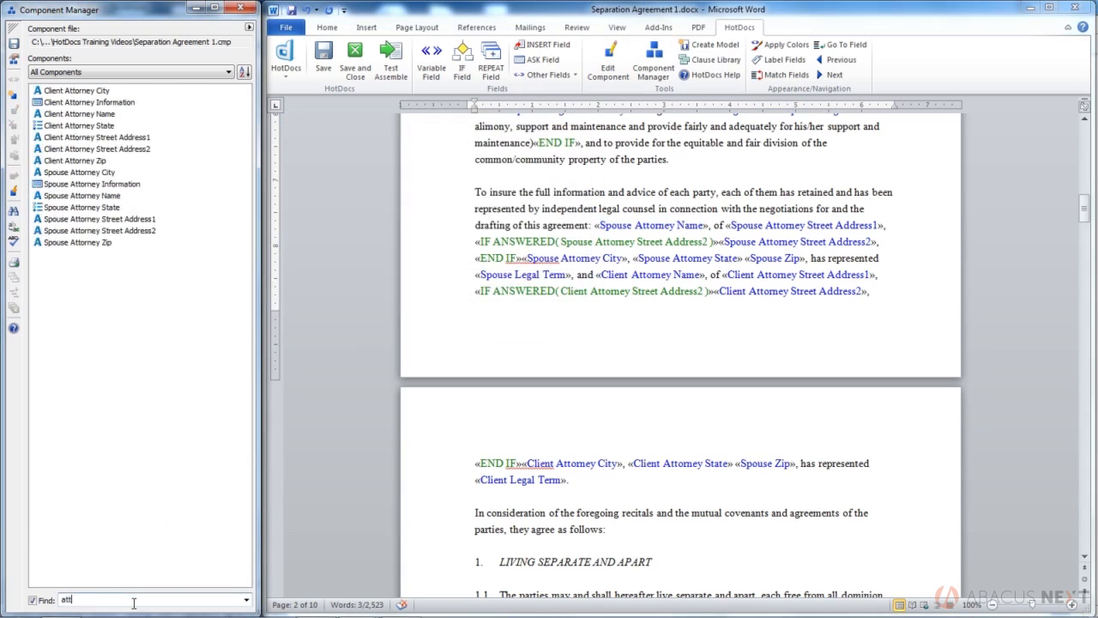
double_click(65, 185)
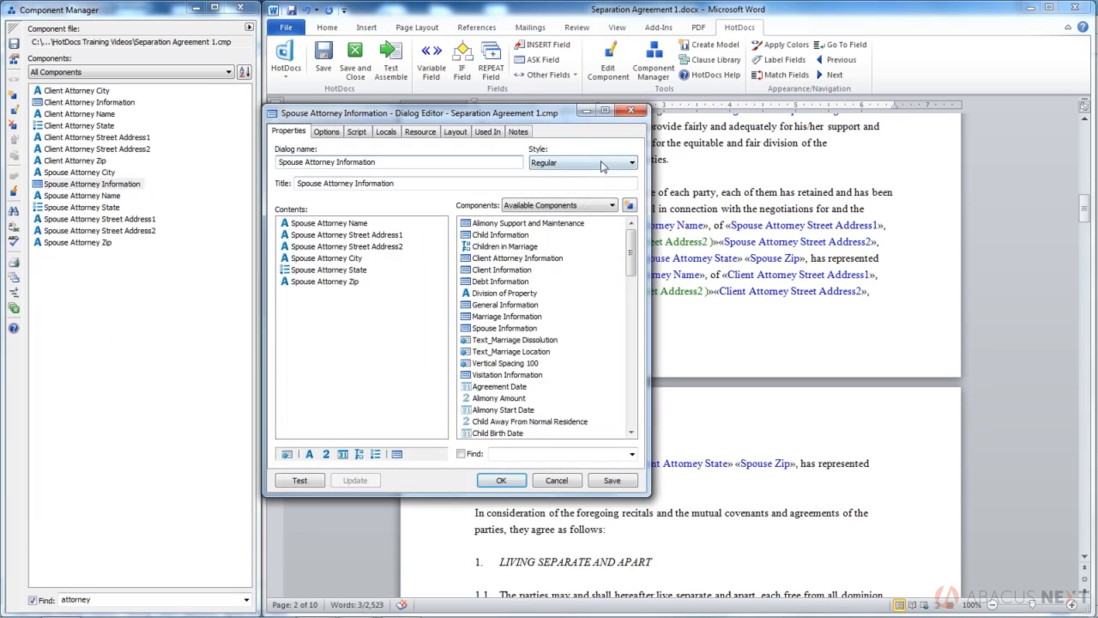
left_click(608, 162)
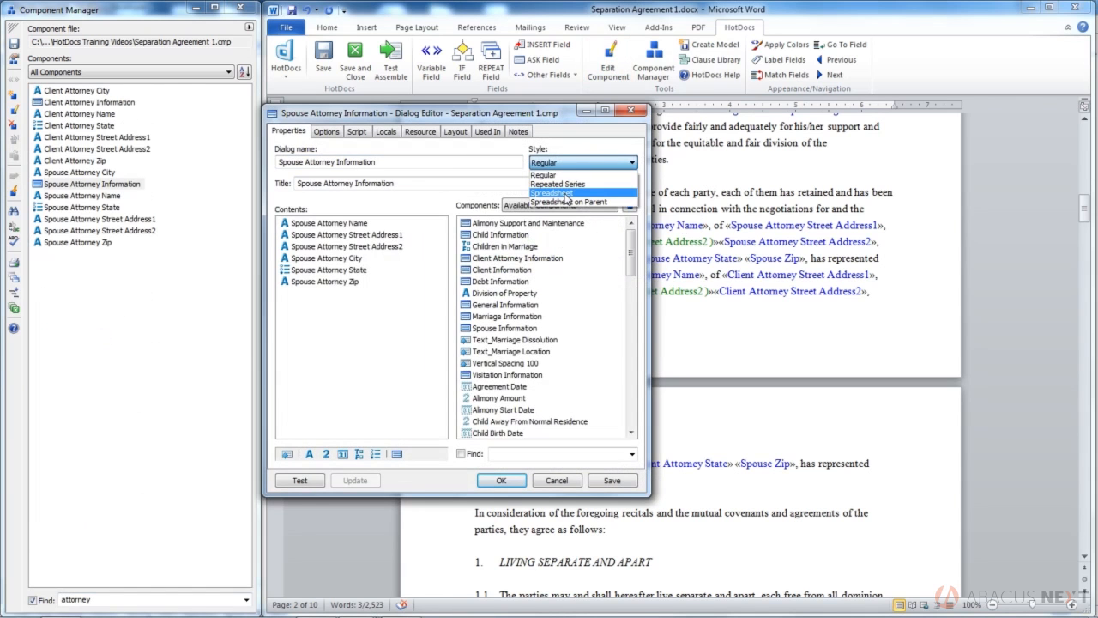
left_click(565, 200)
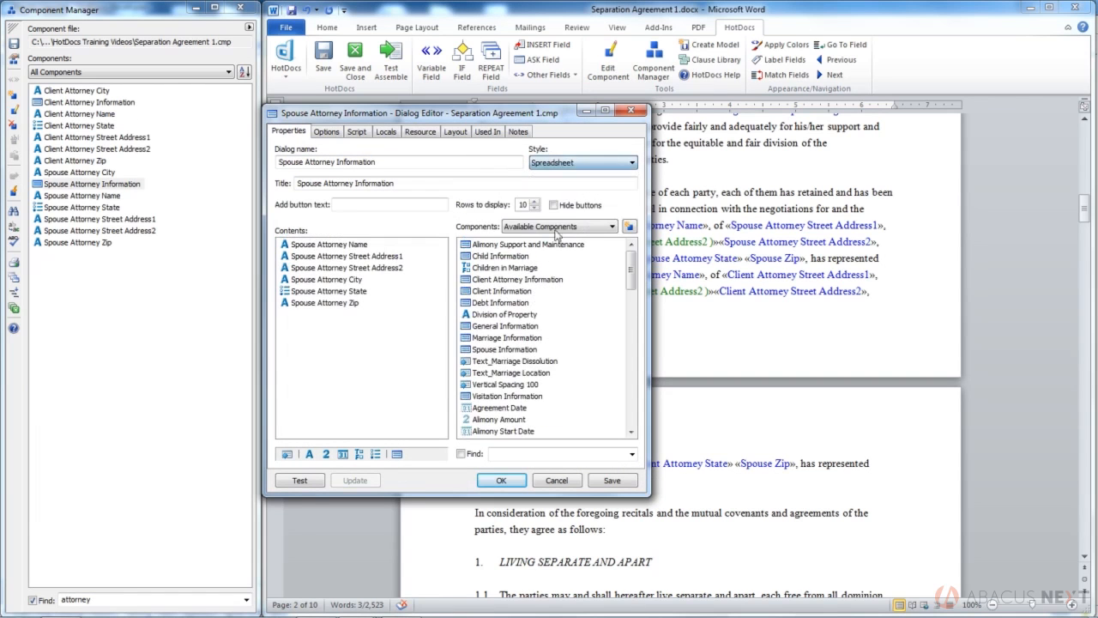
Test the Spouse Attorney Information dialog's spreadsheet layout and accept the dialog changes
left_click(300, 480)
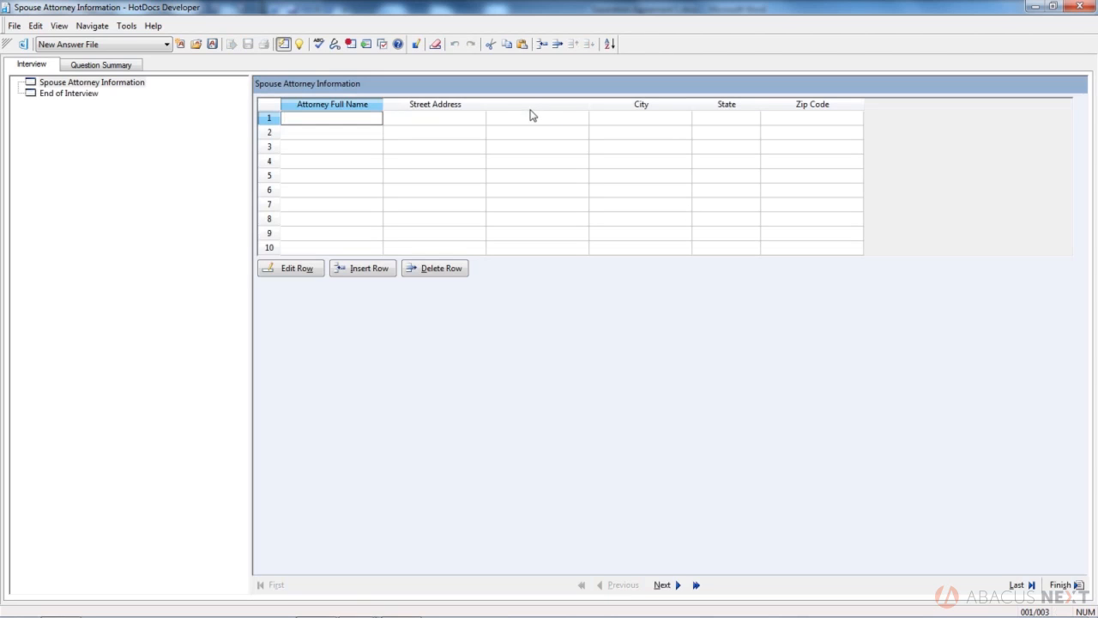
left_click(1077, 6)
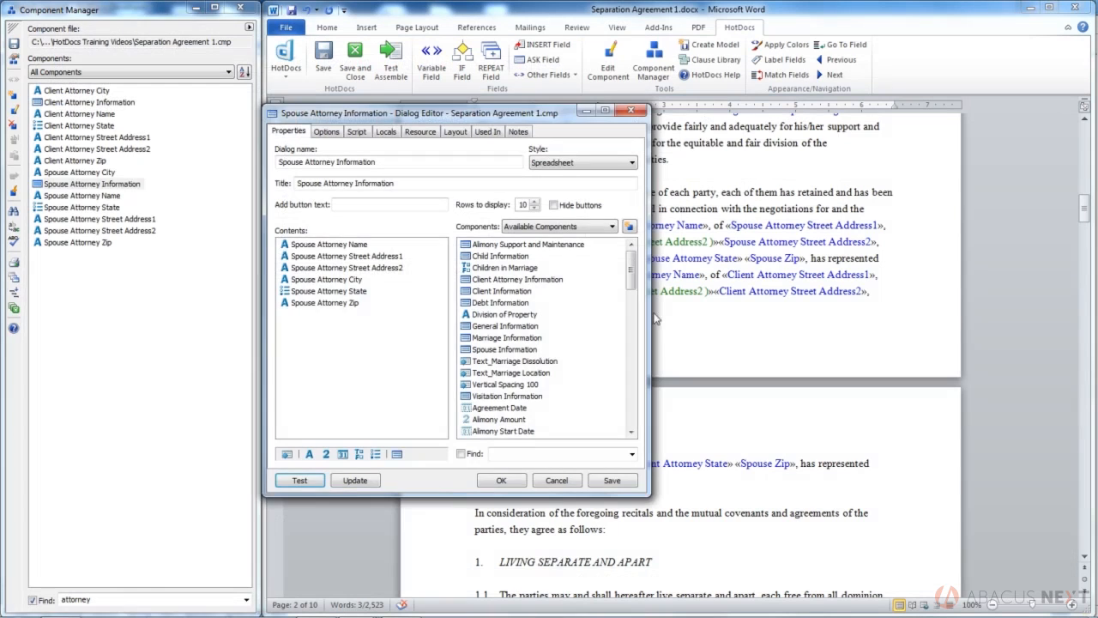
left_click(505, 481)
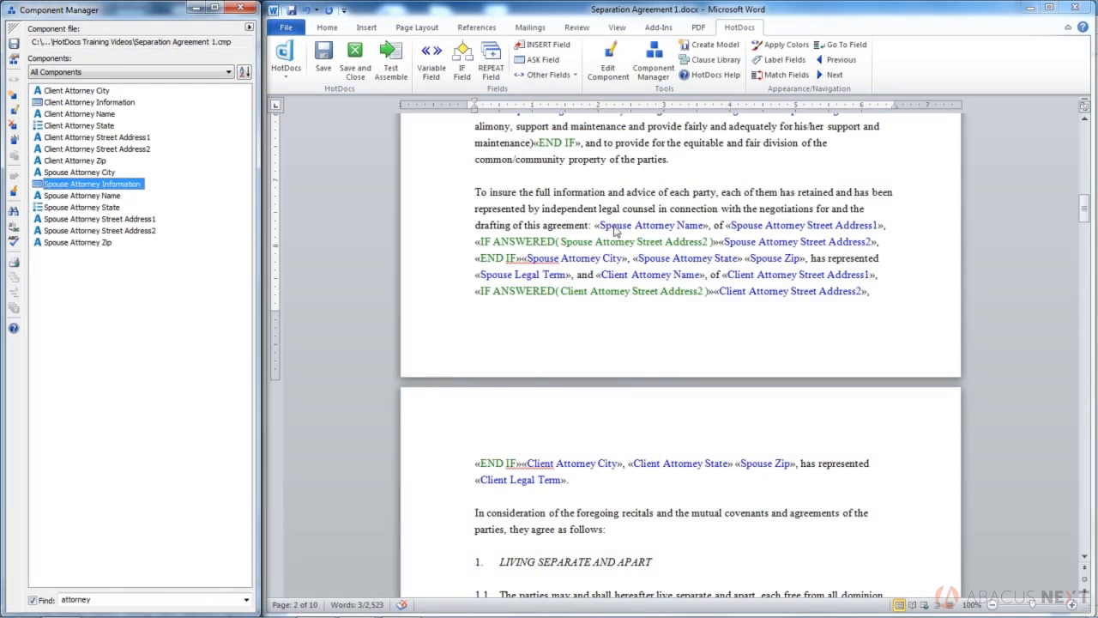
Enclose the spouse attorney name and address fields in a REPEAT field using the Spouse Attorney Information dialog and the "a, b, and c" format
left_click_drag(596, 225, 807, 259)
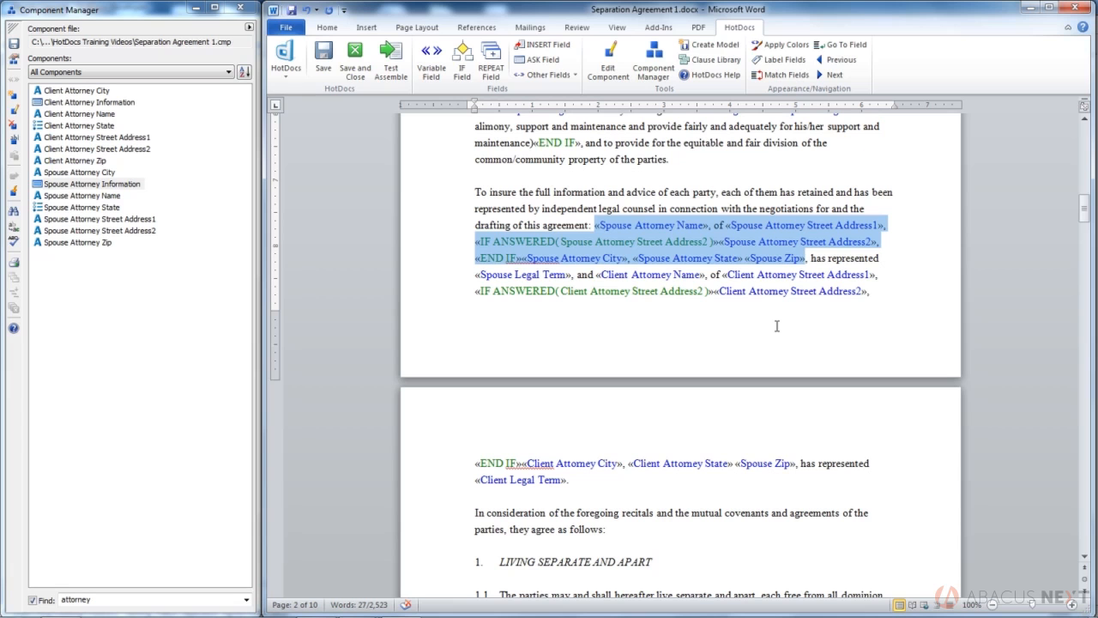
left_click(492, 67)
left_click_drag(223, 300, 363, 46)
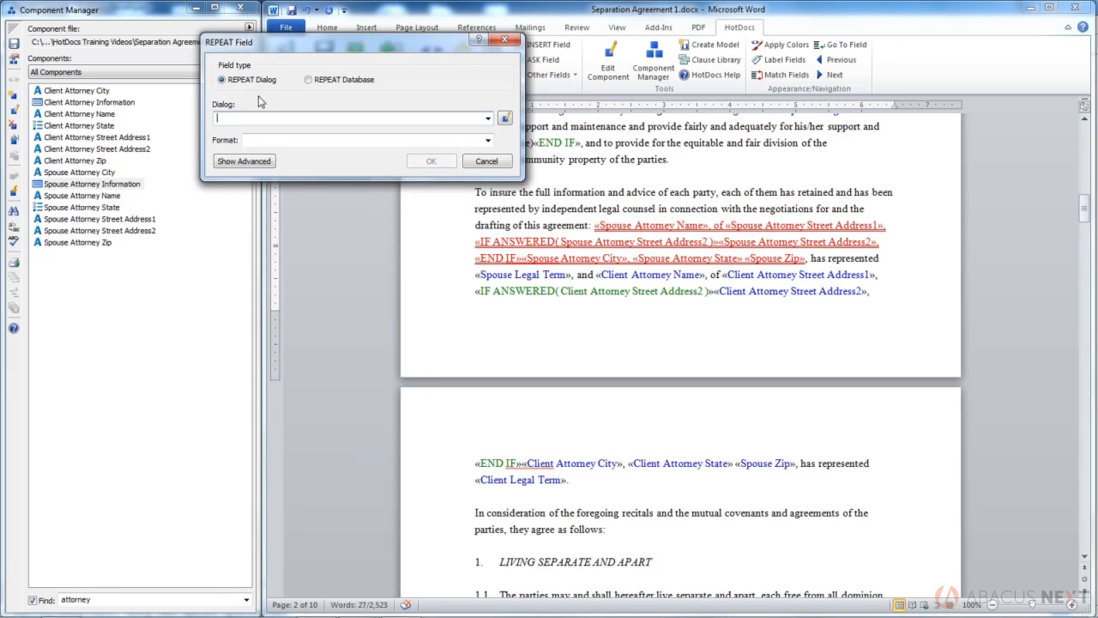
left_click(493, 123)
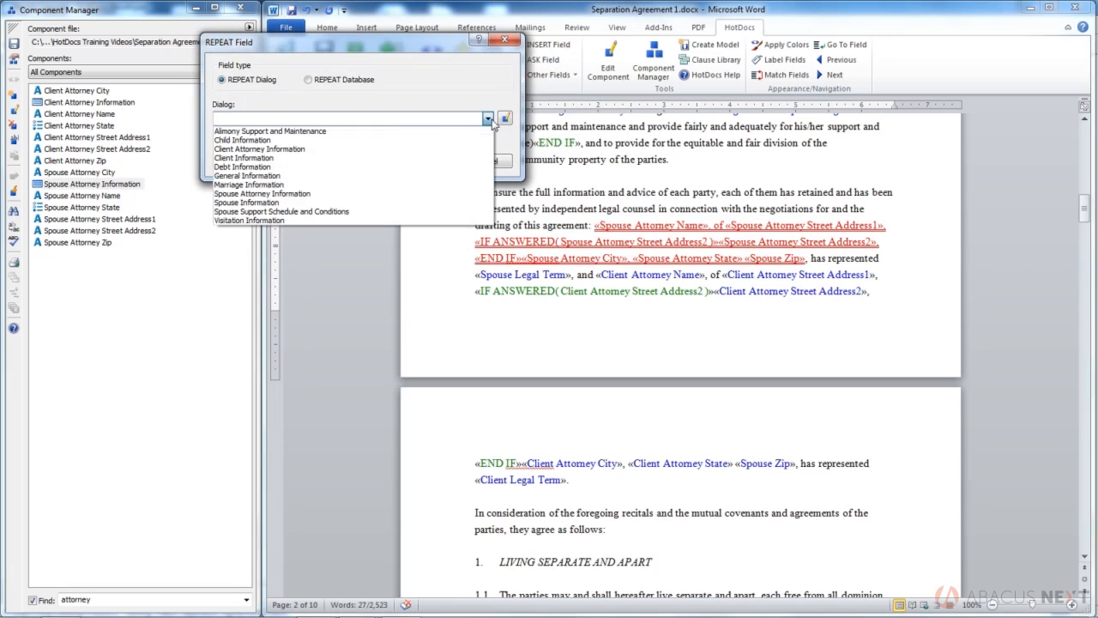
left_click(347, 194)
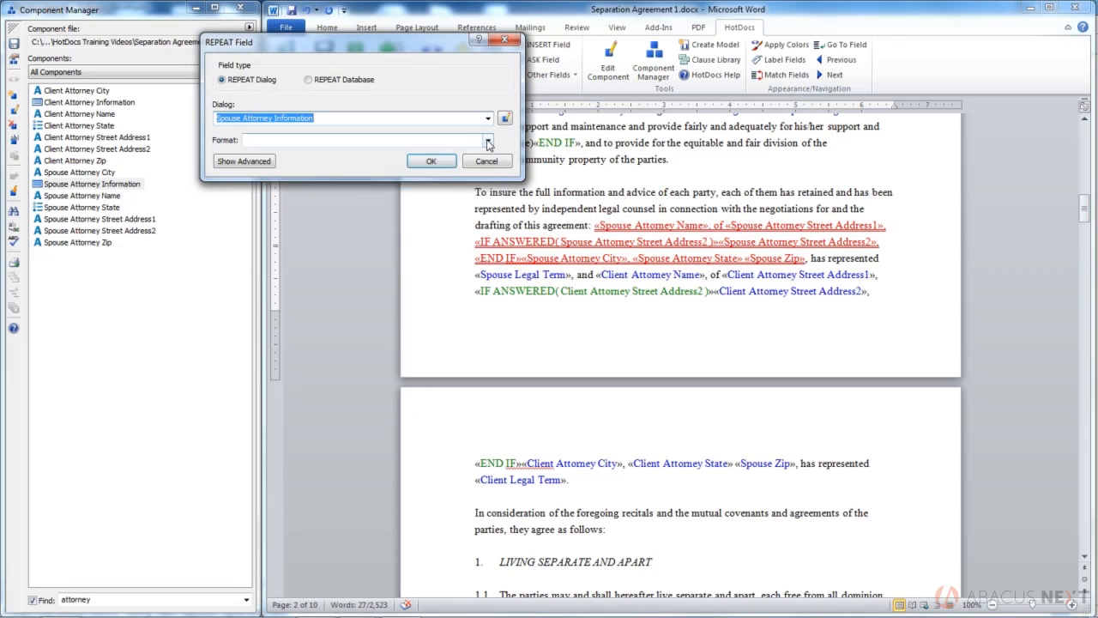
left_click(487, 142)
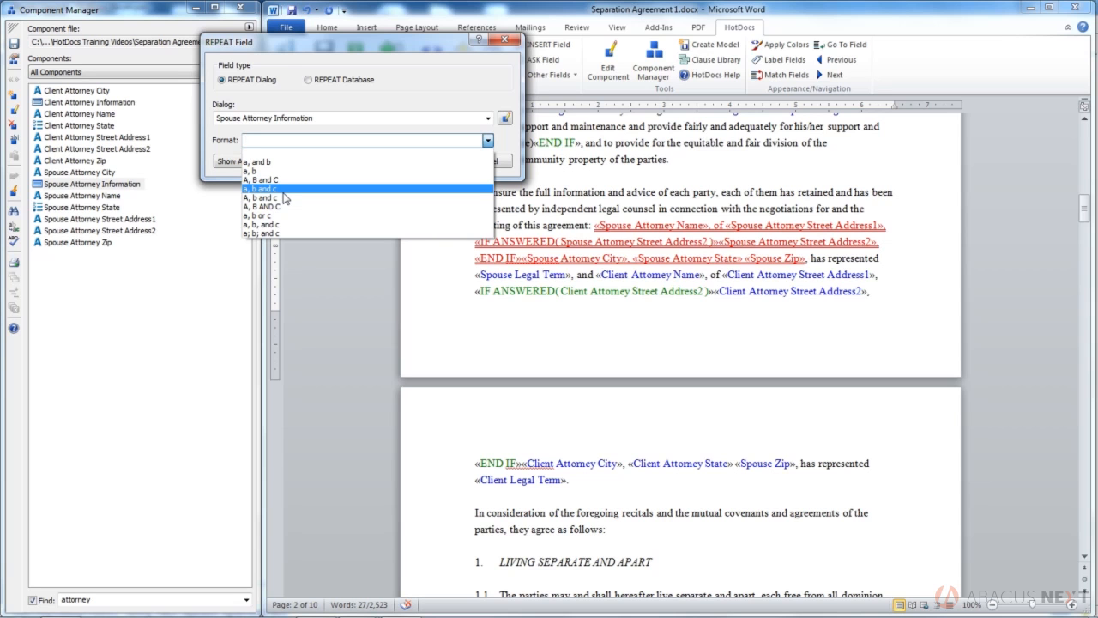
left_click(278, 225)
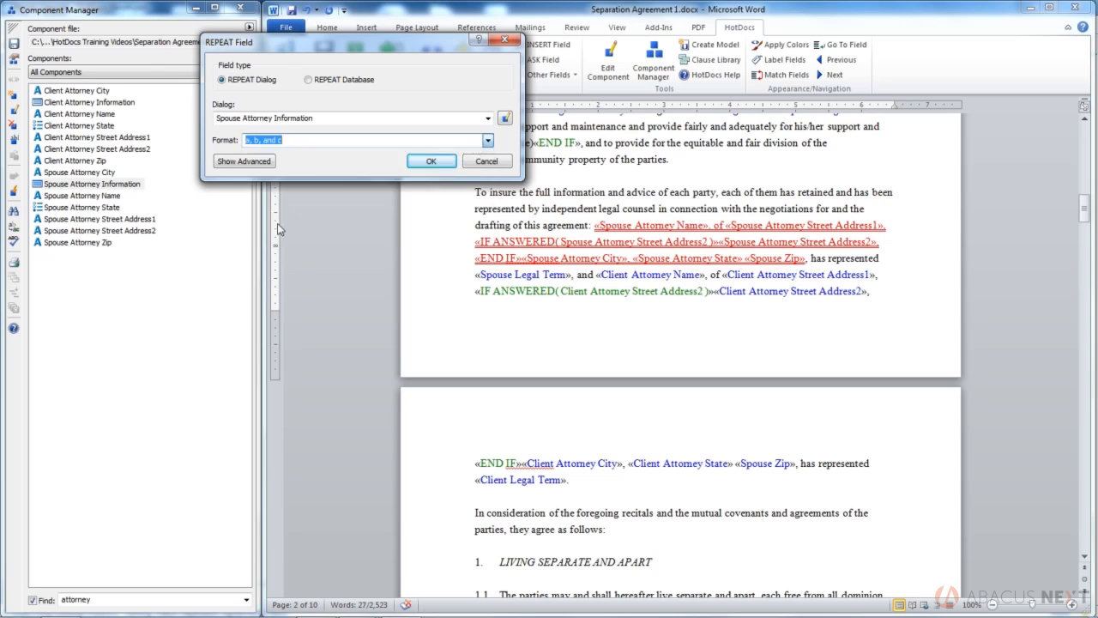
left_click(429, 160)
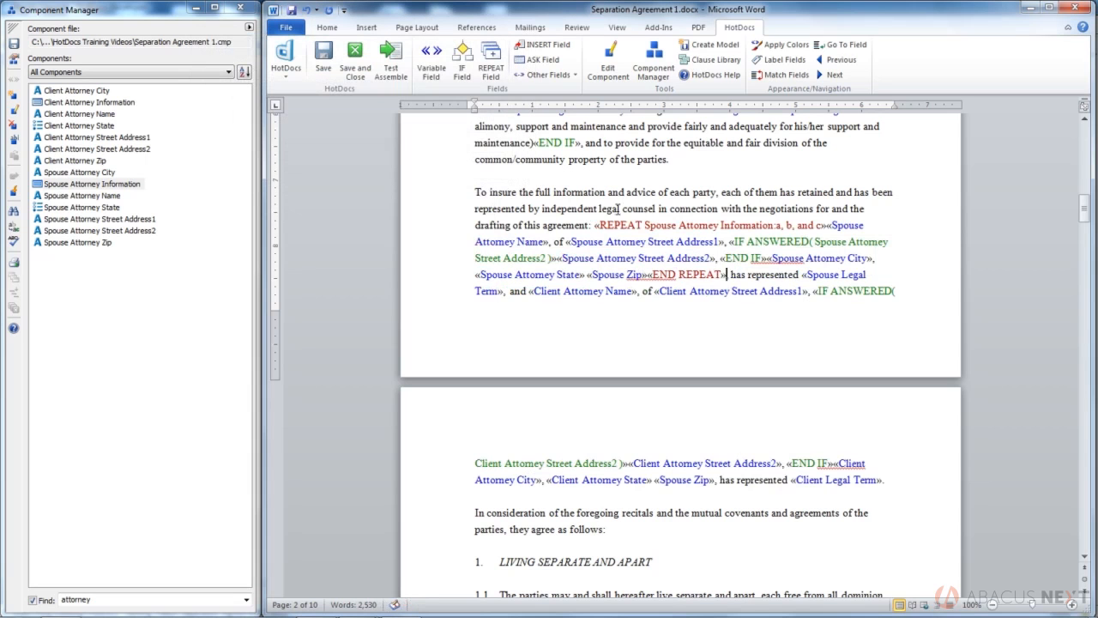
Test assemble only the independent legal counsel paragraph's text from its beginning through the END REPEAT field
left_click_drag(476, 194, 421, 191)
left_click(730, 276)
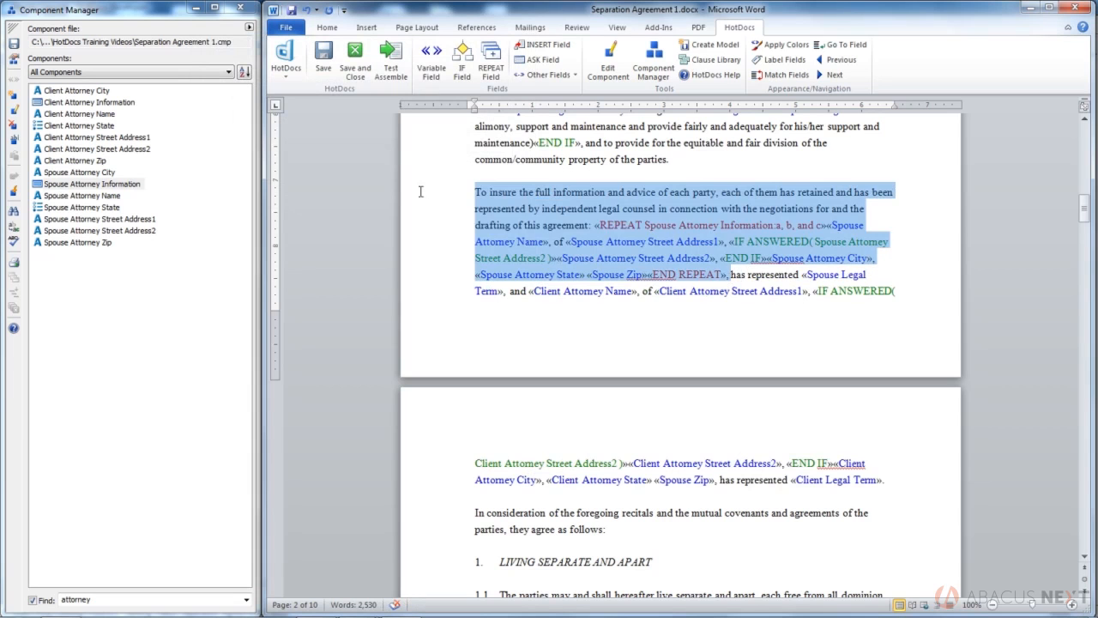
left_click(665, 174)
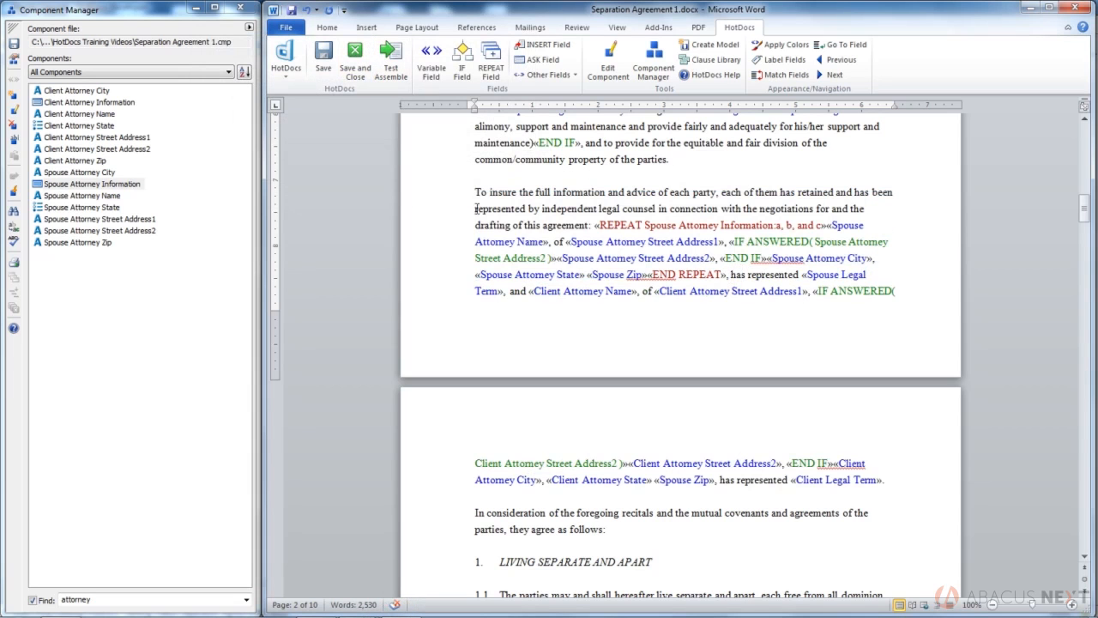
left_click_drag(474, 207, 728, 274)
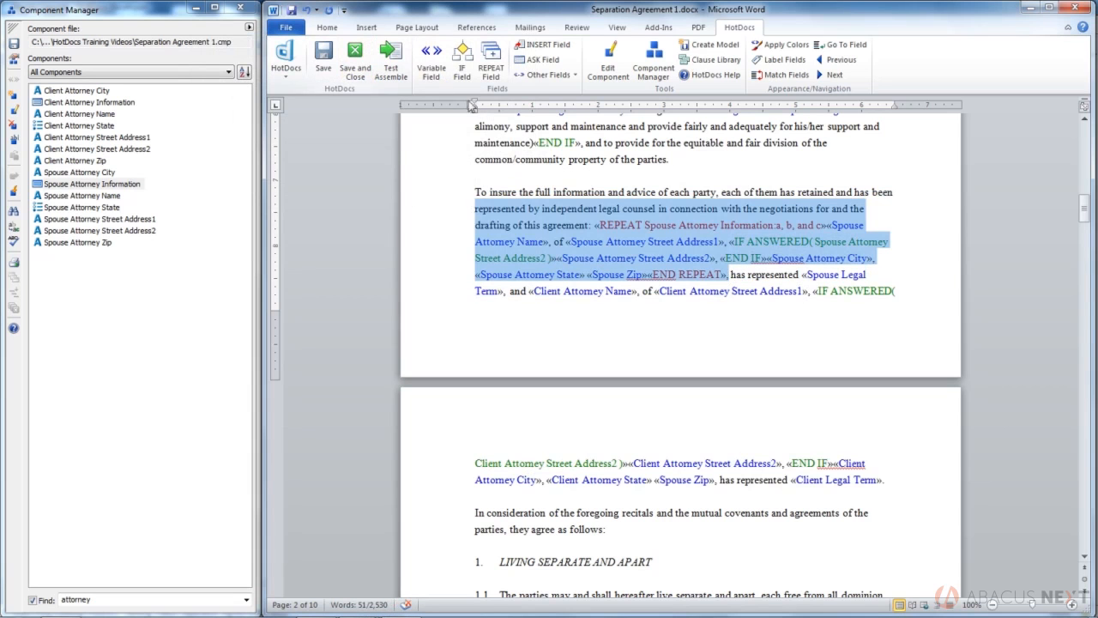
left_click_drag(474, 190, 729, 274)
left_click(392, 75)
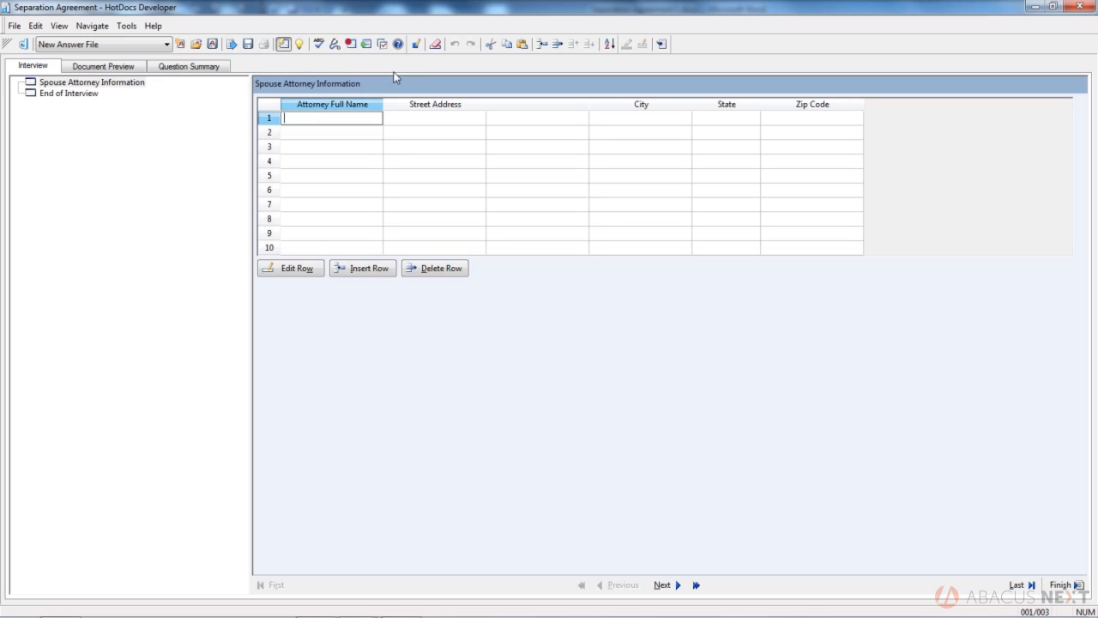
Fill in row 1 of Spouse Attorney Information with an attorney's full name, street address, city, zip code and Alabama as the state
type("Jack Smith")
key("Tab")
type("1")
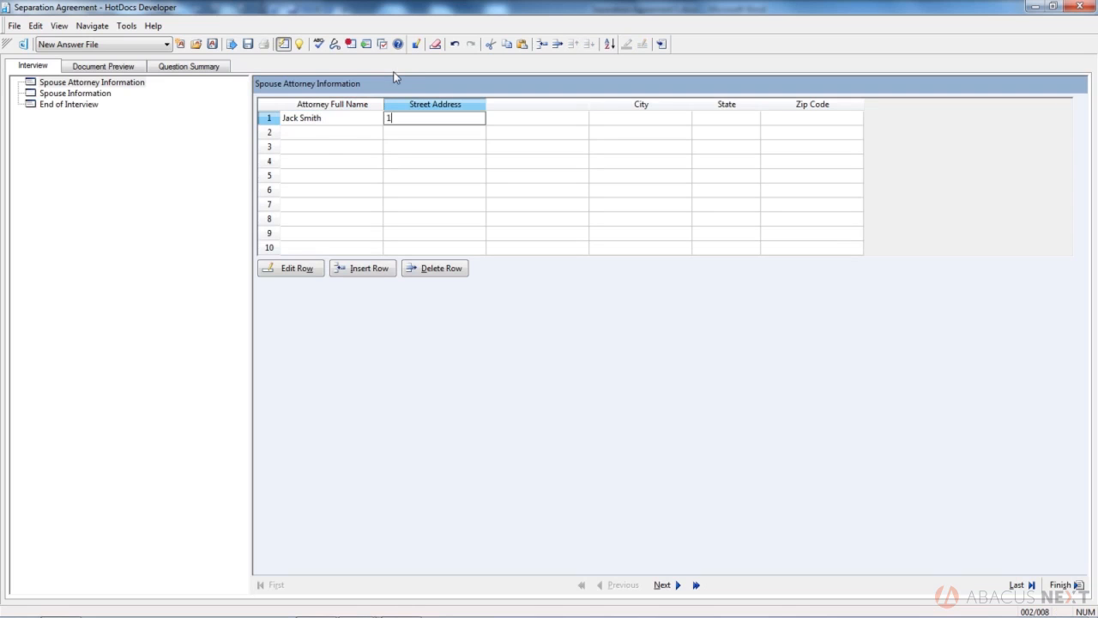
type("111 Main St")
key("Tab")
key("Tab")
key("Tab")
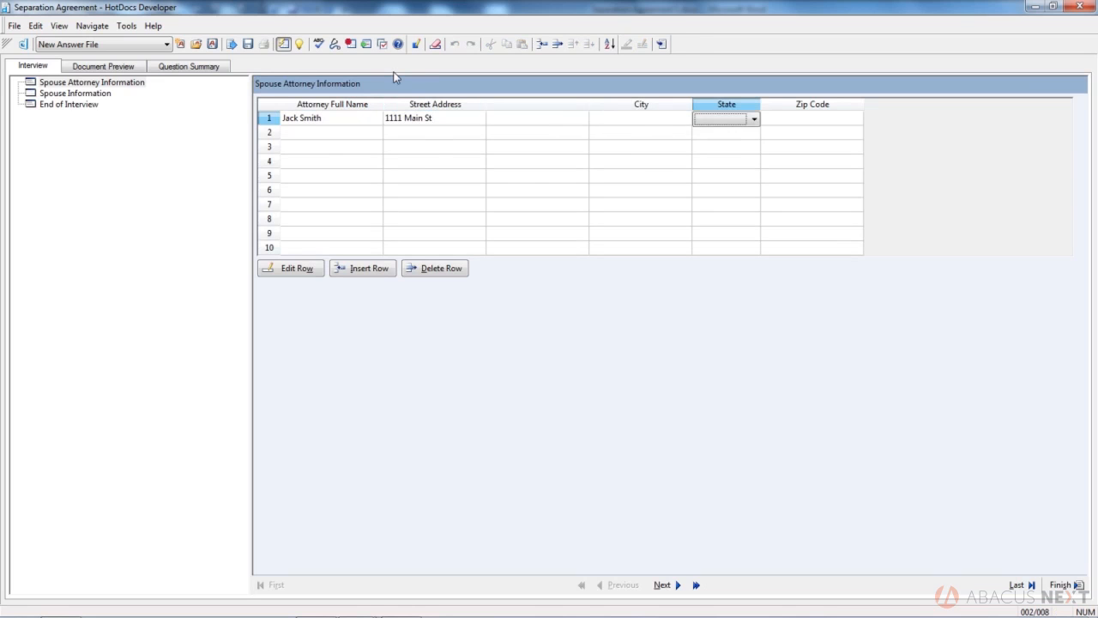
left_click(601, 122)
left_click(601, 122)
type("Here")
key("Tab")
key("a")
key("Tab")
type("987897")
key("BackSpace")
key("Tab")
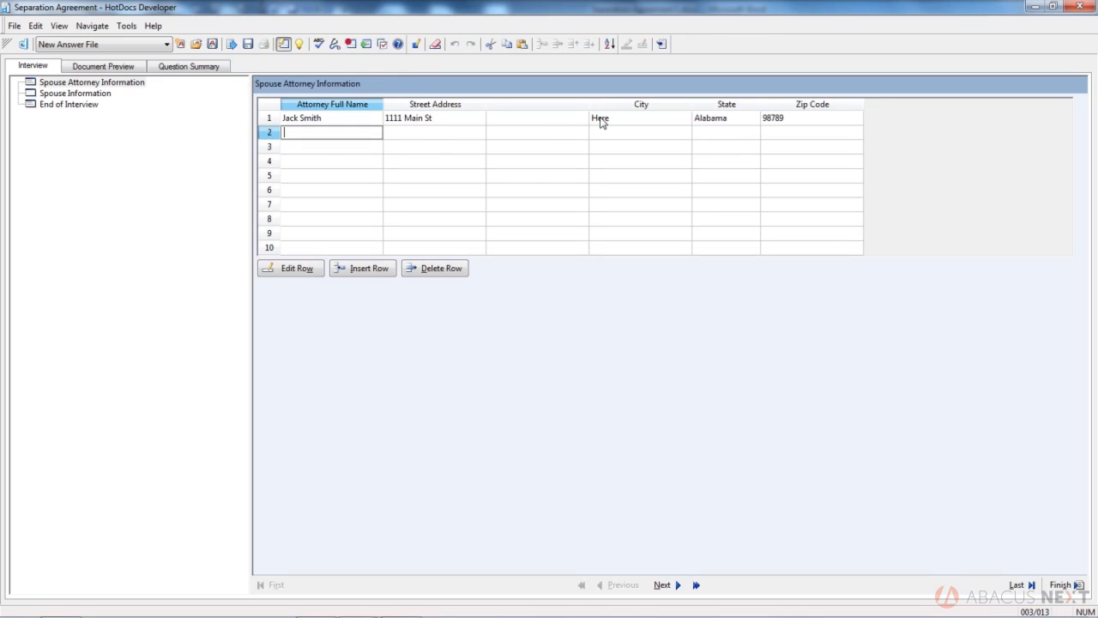
Fill in row 2 with a second attorney's full name, street address, city, zip code and Alaska as the state
type("JoAnn King")
key("Tab")
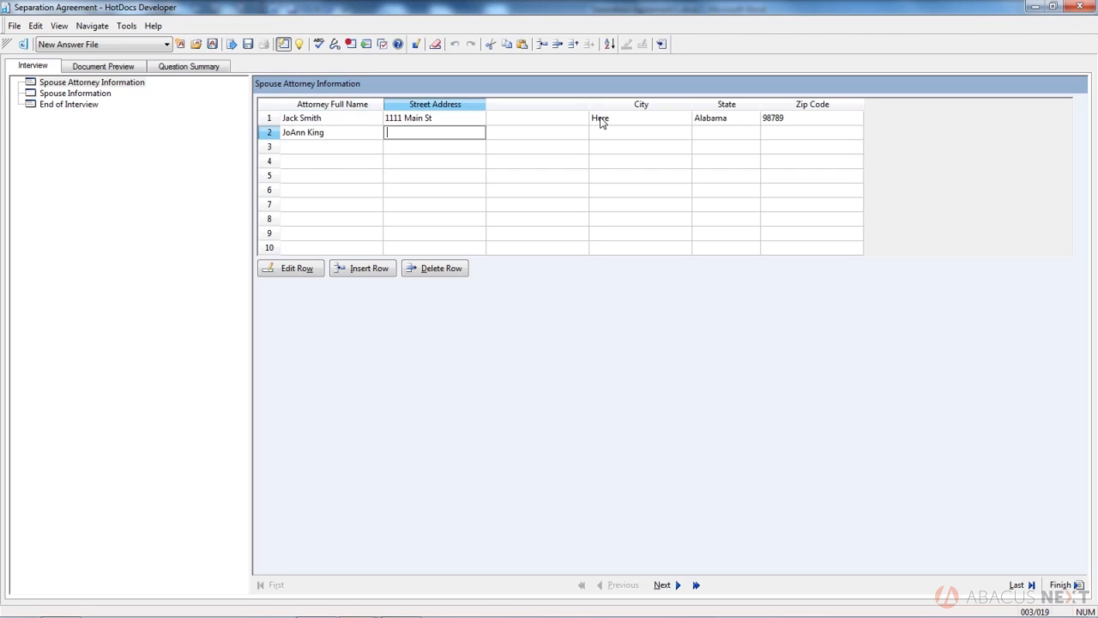
type("3456 South Hill")
key("Tab")
key("Tab")
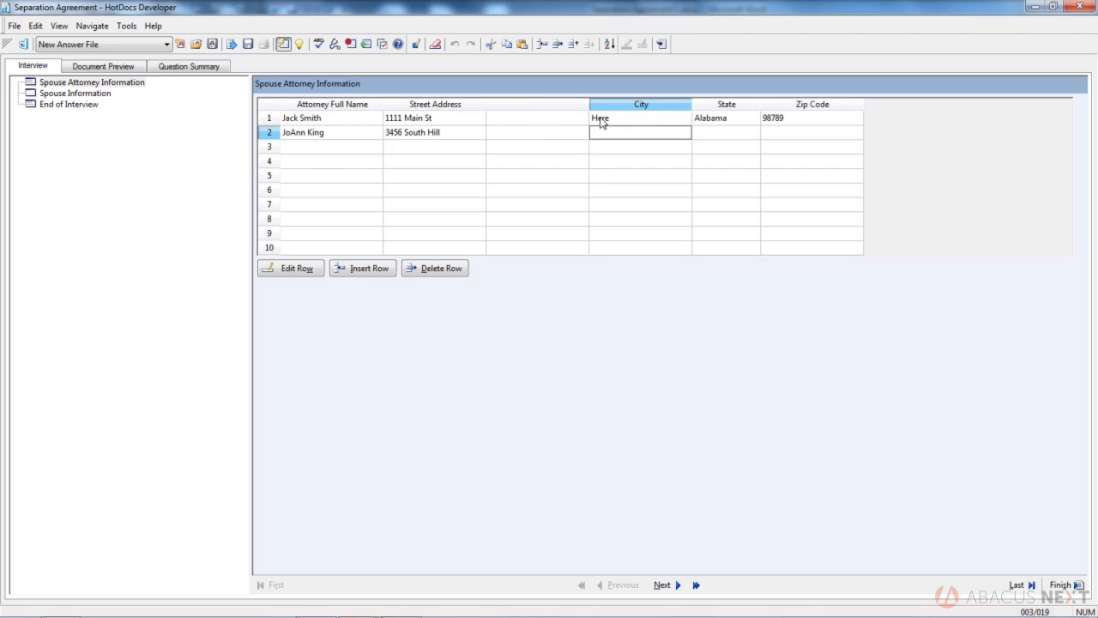
type("There")
key("Tab")
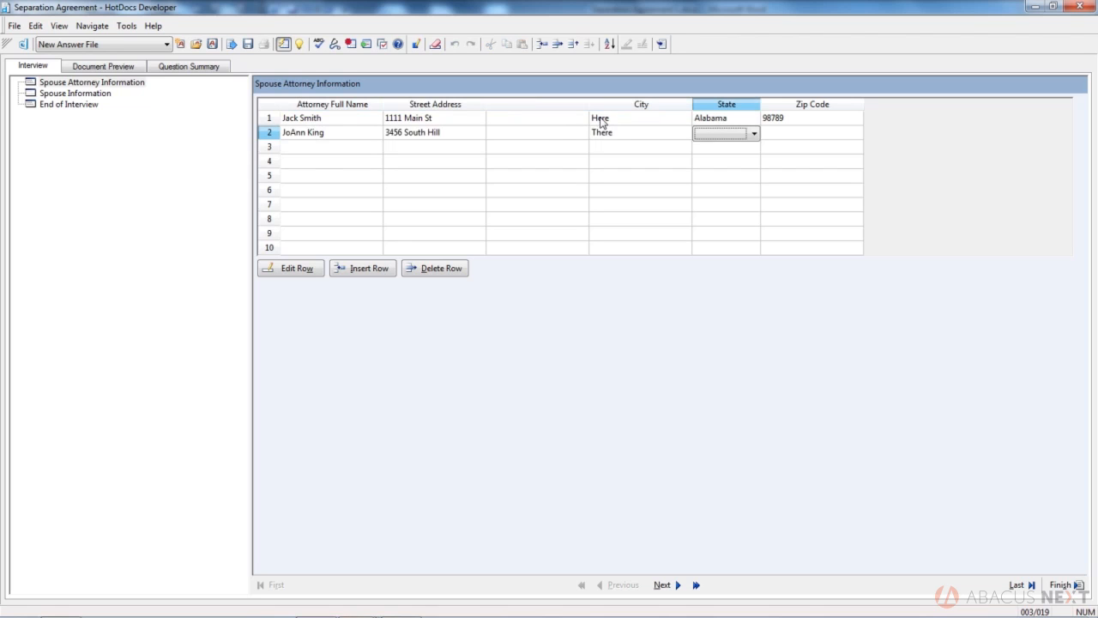
left_click(743, 137)
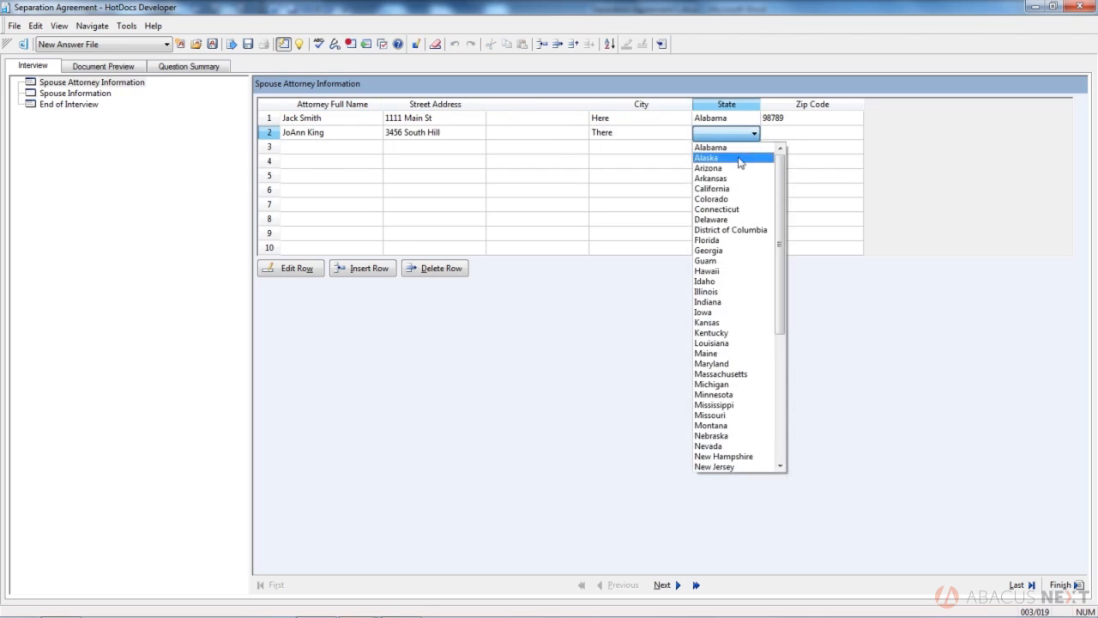
left_click(740, 159)
left_click(768, 135)
type("99809")
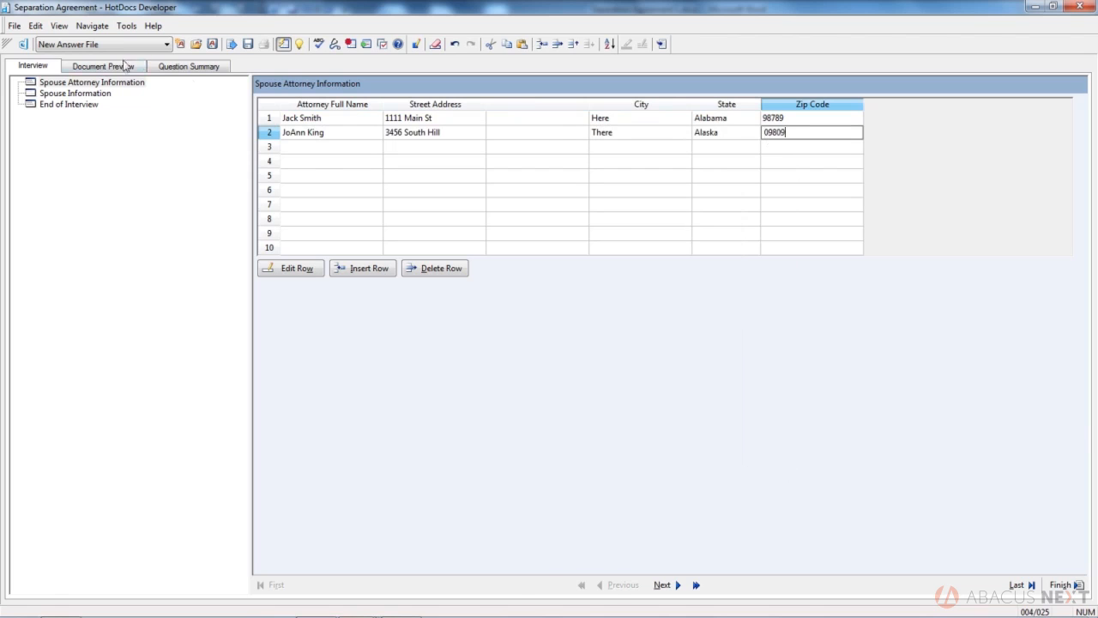
Fill in the zip code in Spouse Information, checking the attorney list in the document preview before and after
left_click(123, 69)
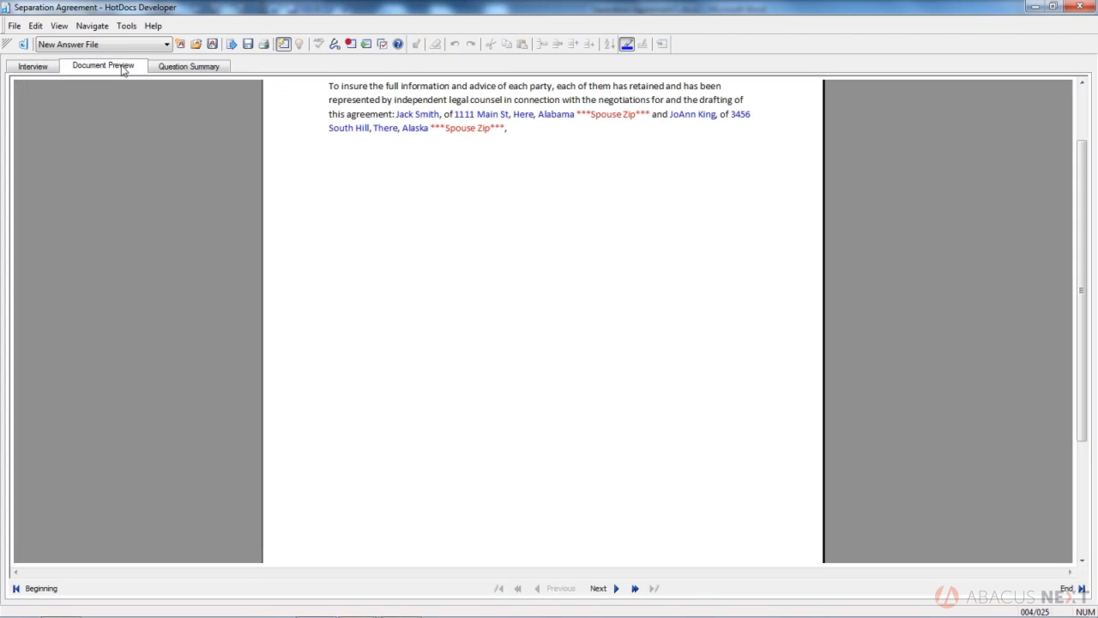
left_click(35, 68)
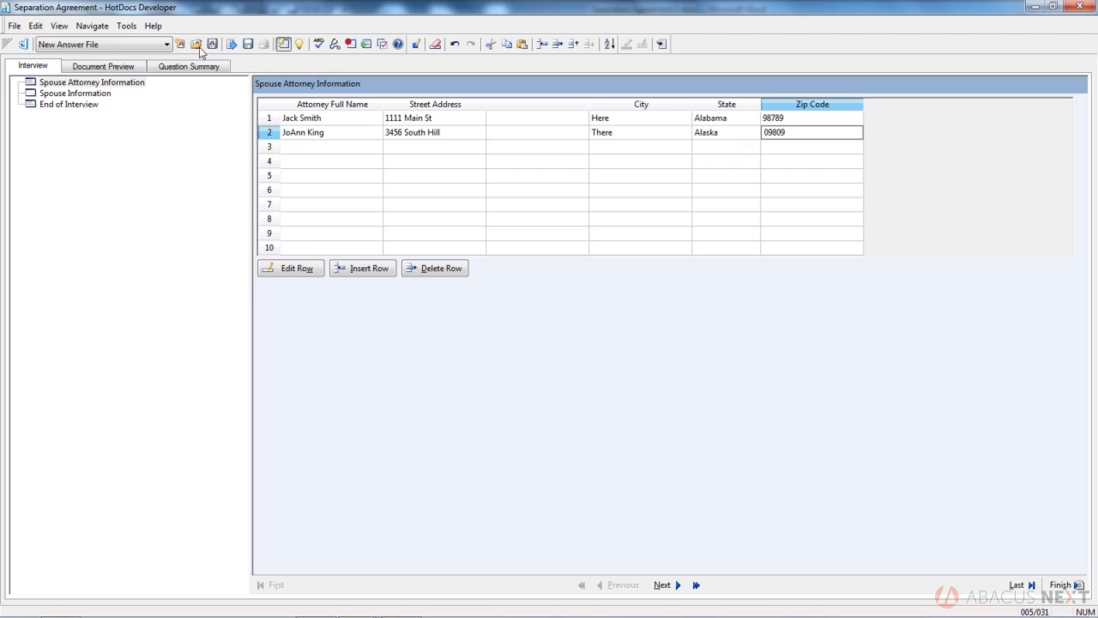
left_click(92, 92)
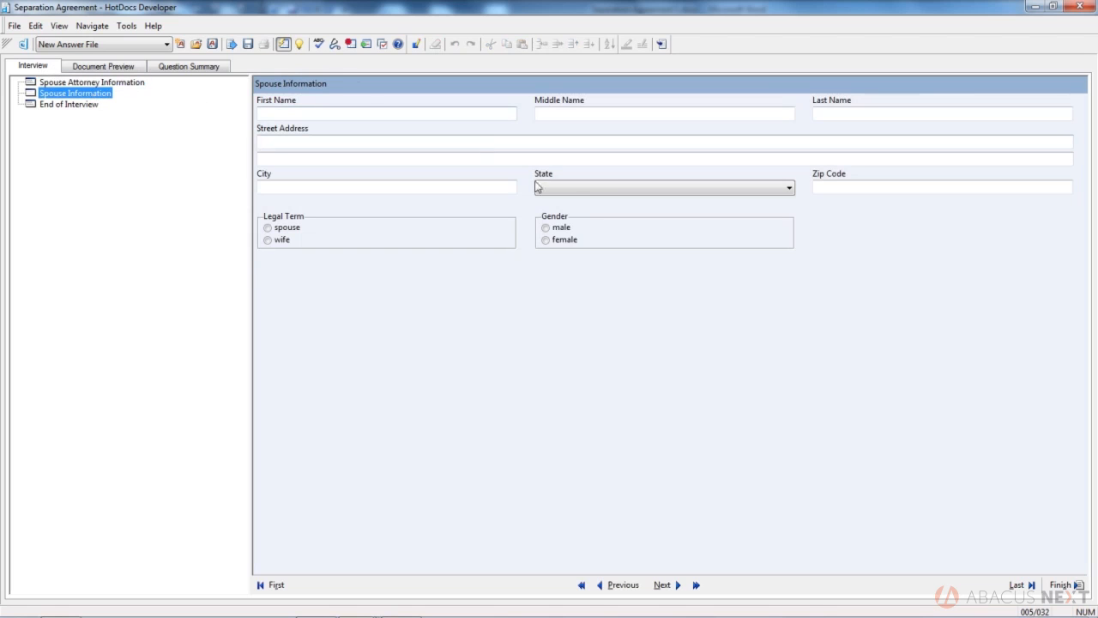
left_click(821, 189)
type("34534")
left_click(103, 67)
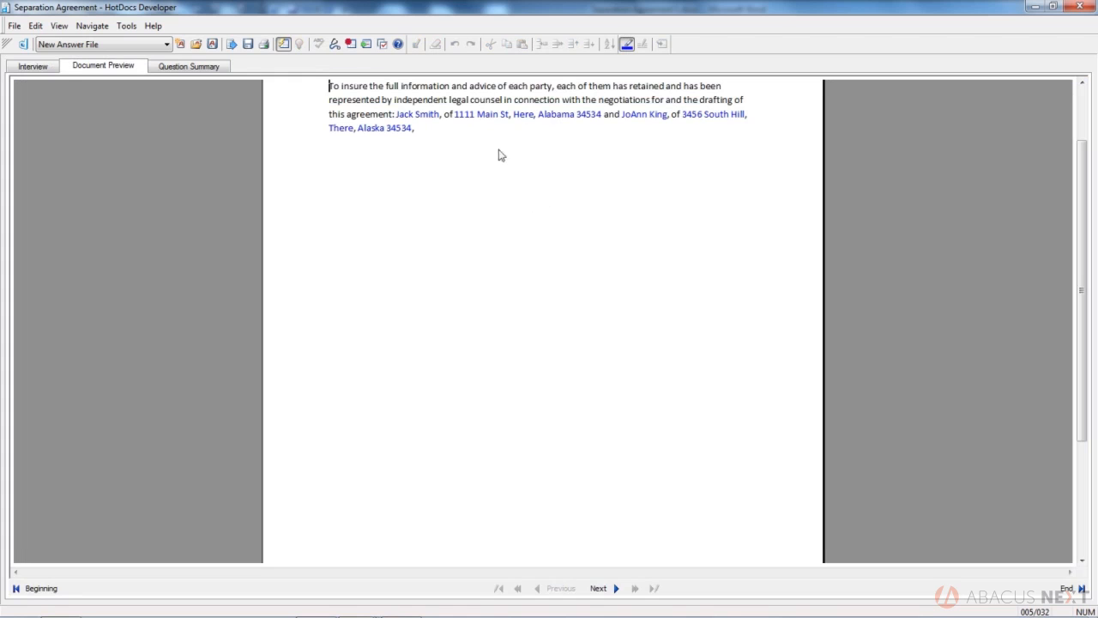
left_click(397, 129)
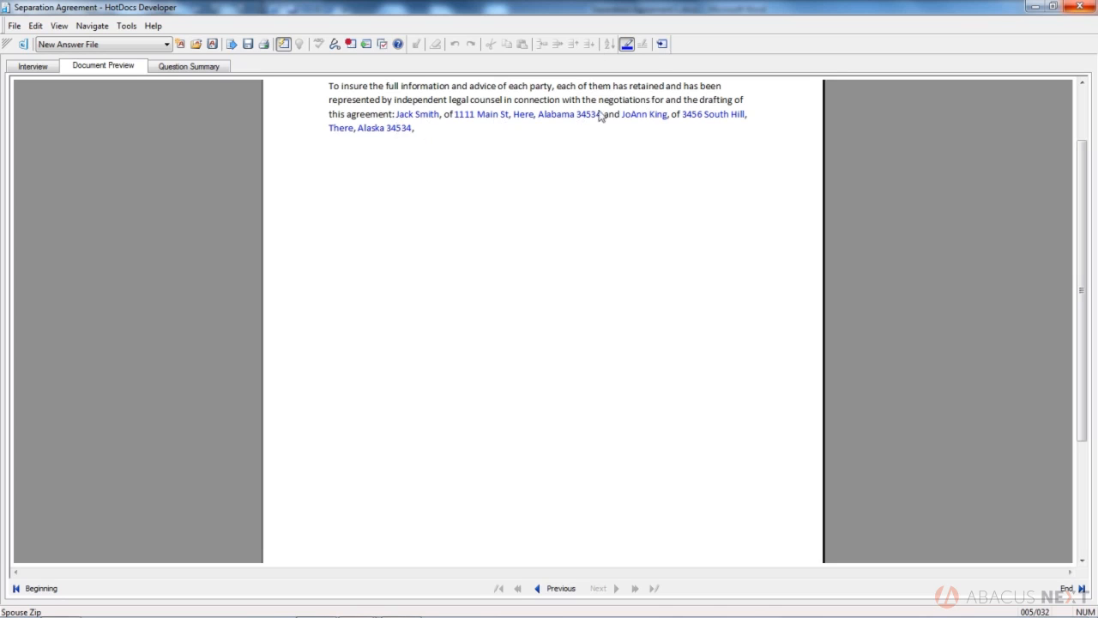
Delete the first attorney's row from Spouse Attorney Information and check the paragraph in the document preview
left_click(44, 74)
left_click(138, 85)
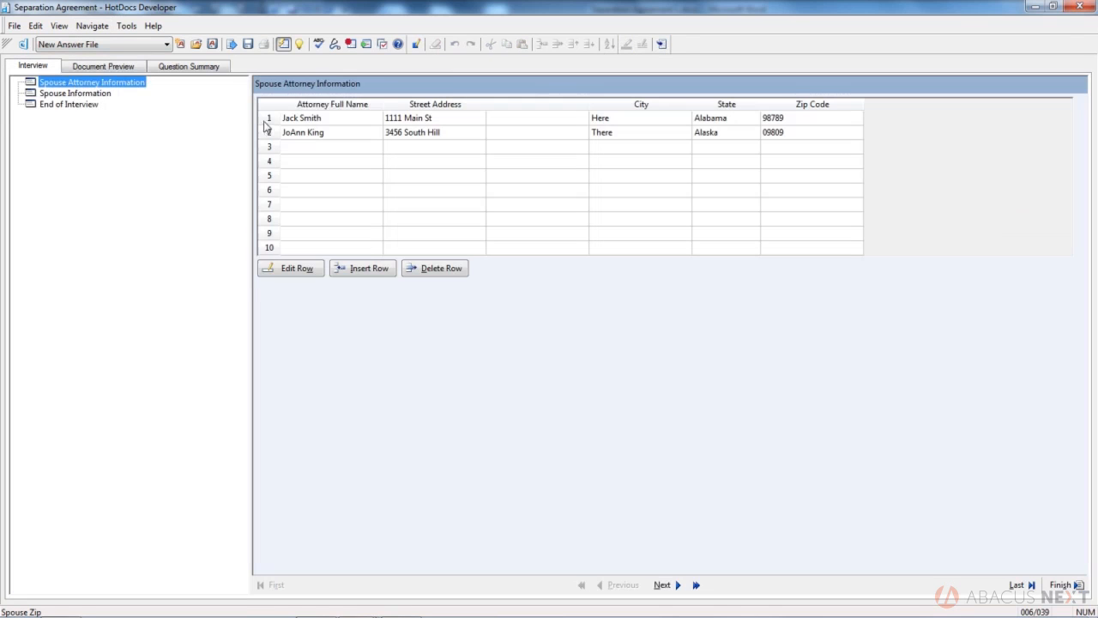
left_click(425, 269)
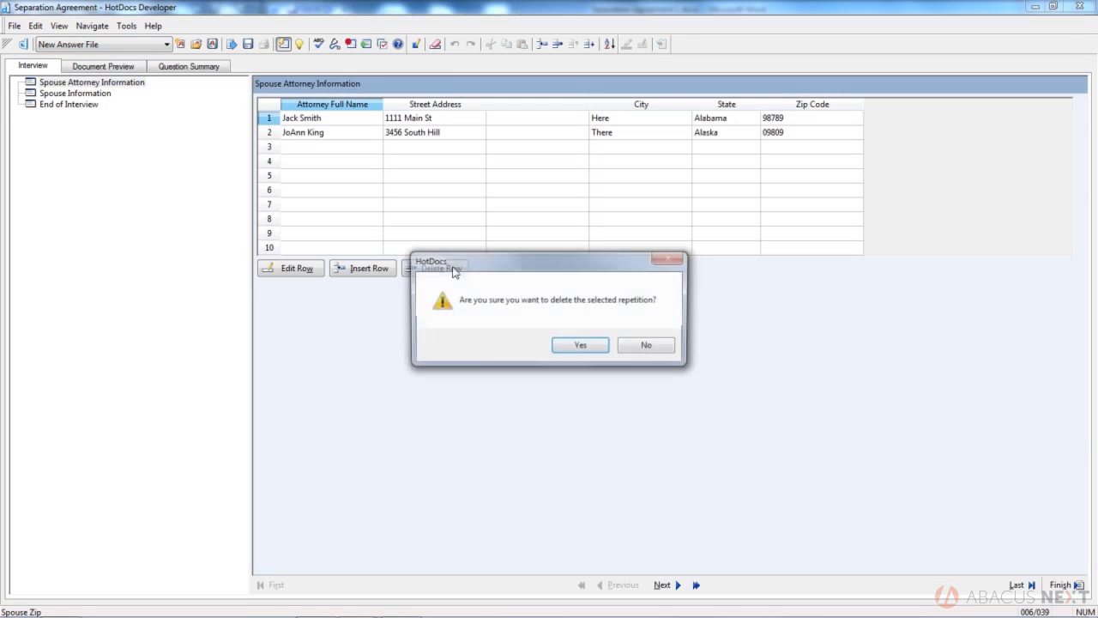
left_click(603, 345)
left_click(98, 66)
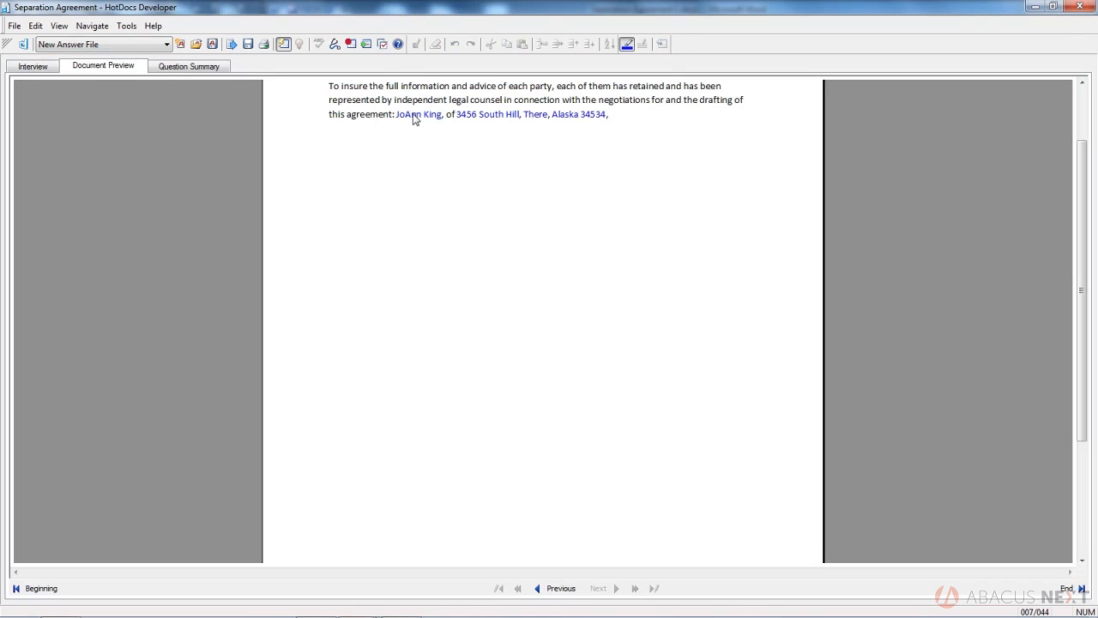
Close the test assembly without saving the answers and return to the template
left_click(1078, 6)
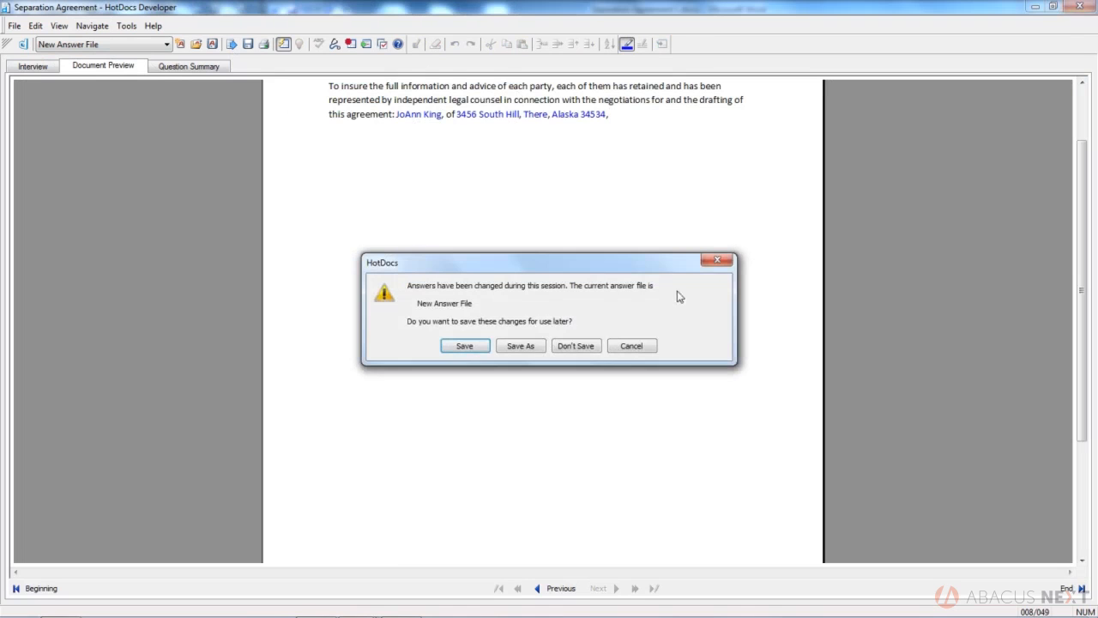
left_click(576, 346)
left_click(699, 255)
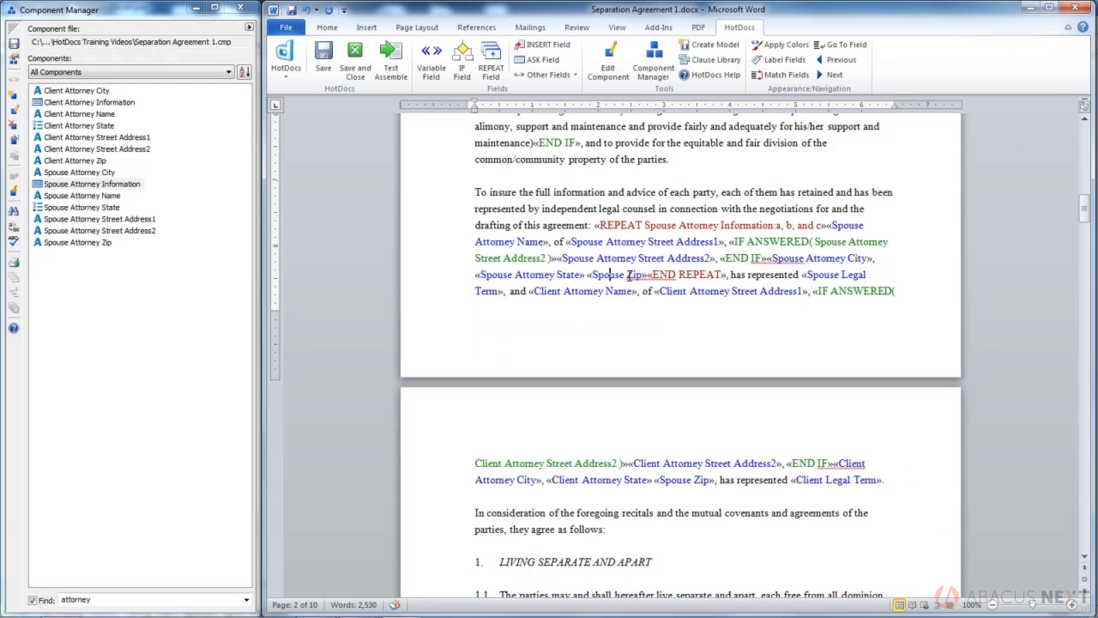
Replace the Spouse Zip variable inside the REPEAT field with Spouse Attorney Zip
double_click(627, 274)
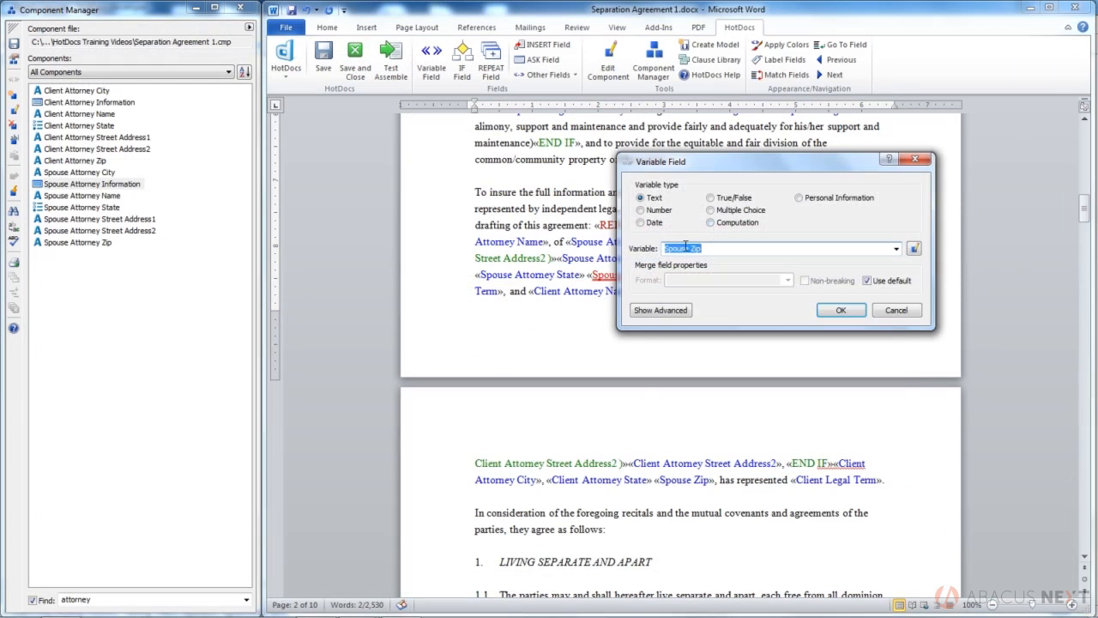
left_click(896, 248)
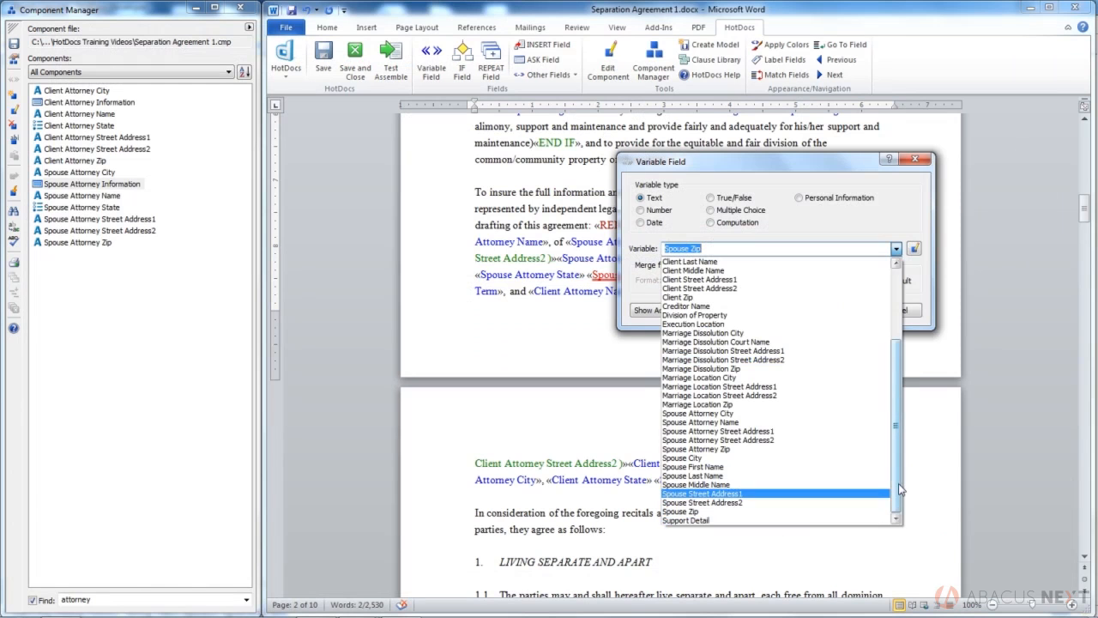
left_click(858, 448)
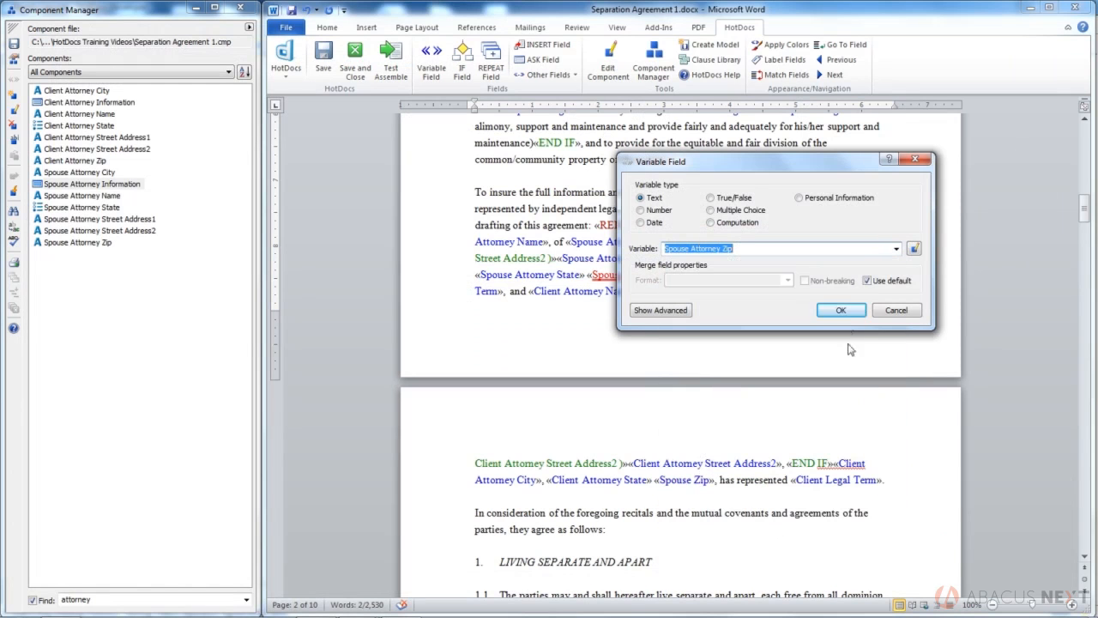
left_click(843, 312)
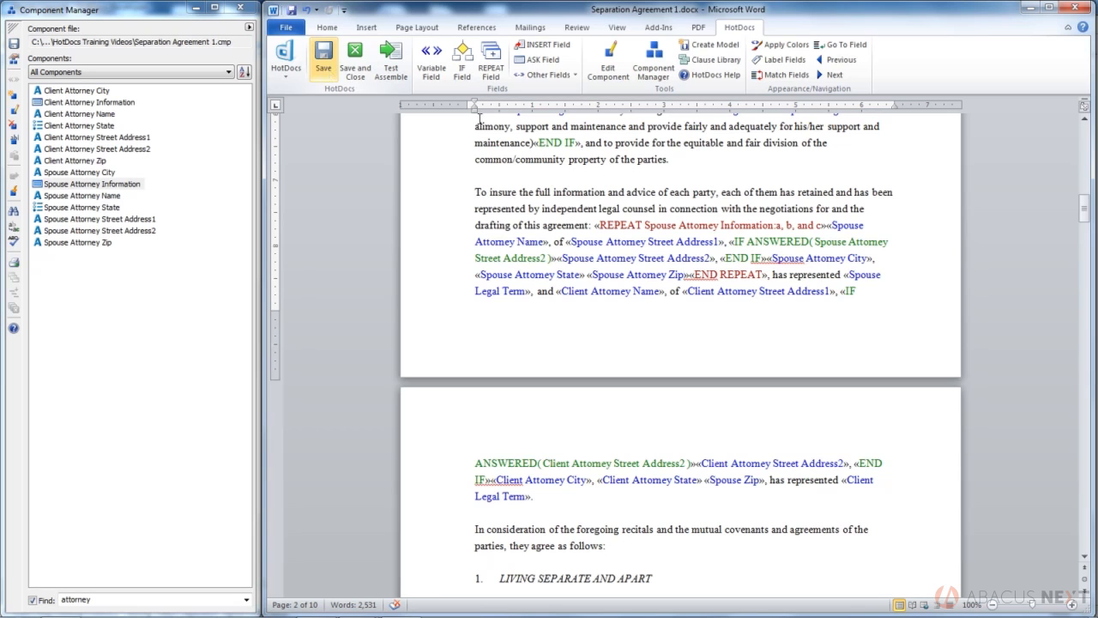
Select the entire independent legal counsel paragraph, through the Client Legal Term field
left_click_drag(477, 194, 590, 502)
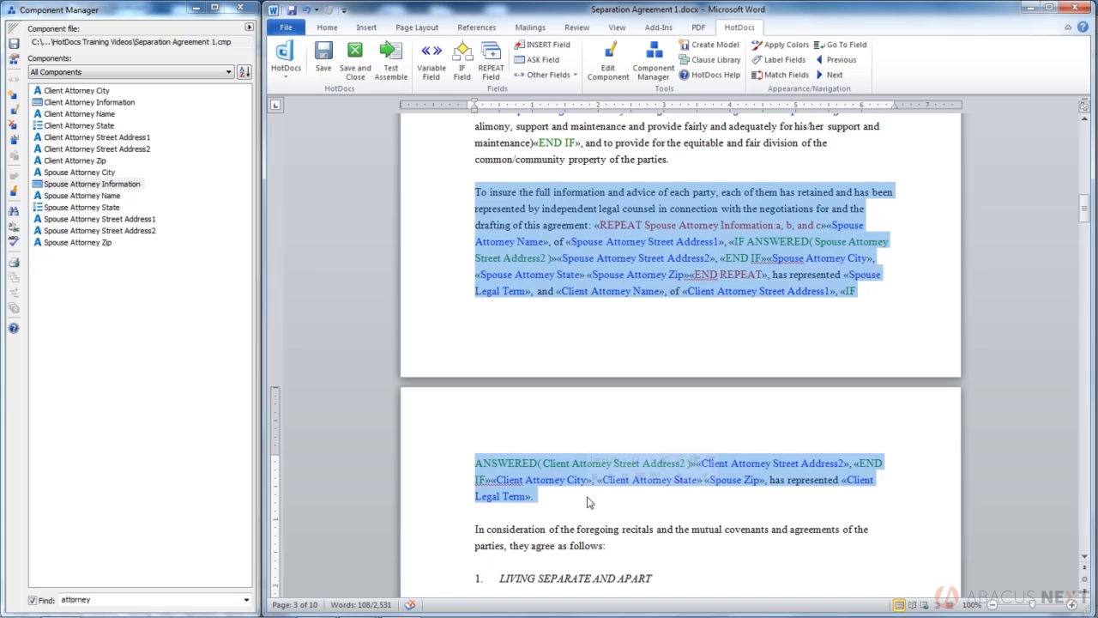